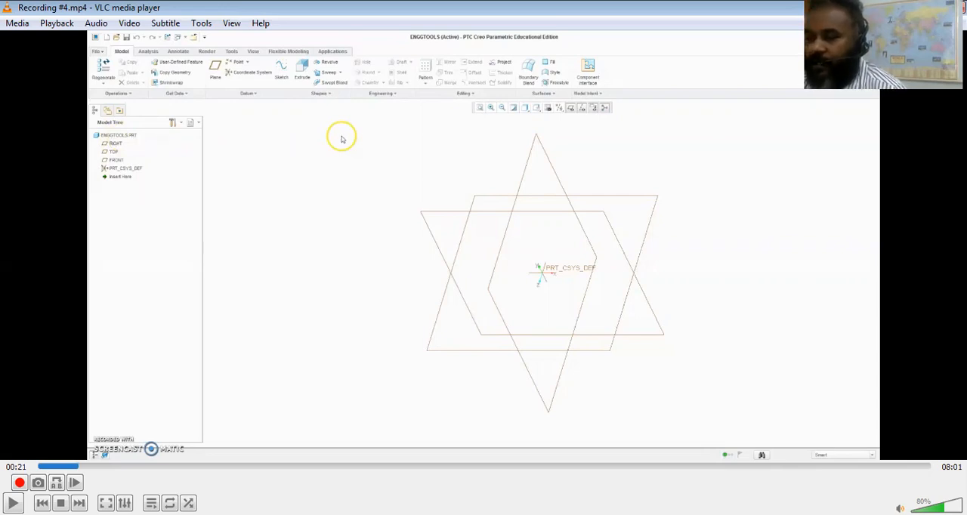
# Play the Creo recording from 00:21 through the block's extrusion, pausing to examine the Hole command, the extrude preview and the finished block
pyautogui.press('space')
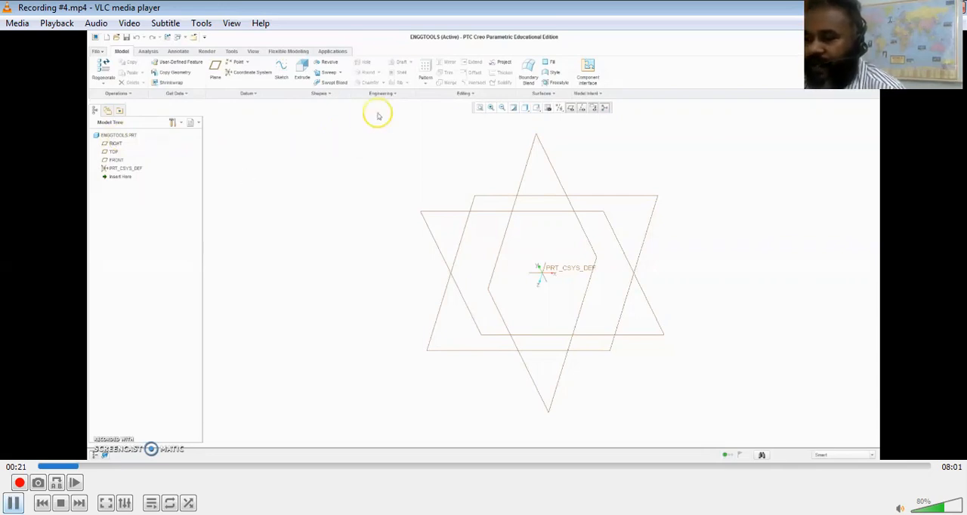
pyautogui.press('space')
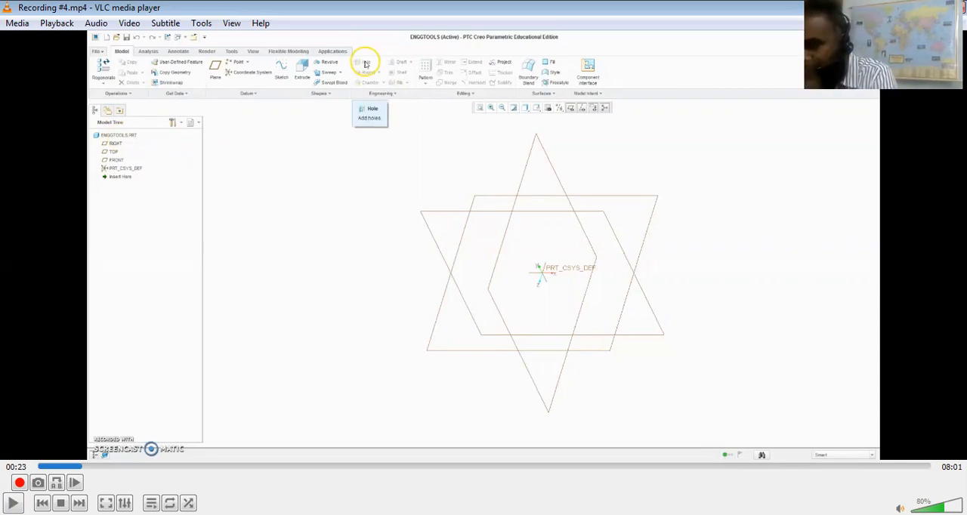
pyautogui.press('space')
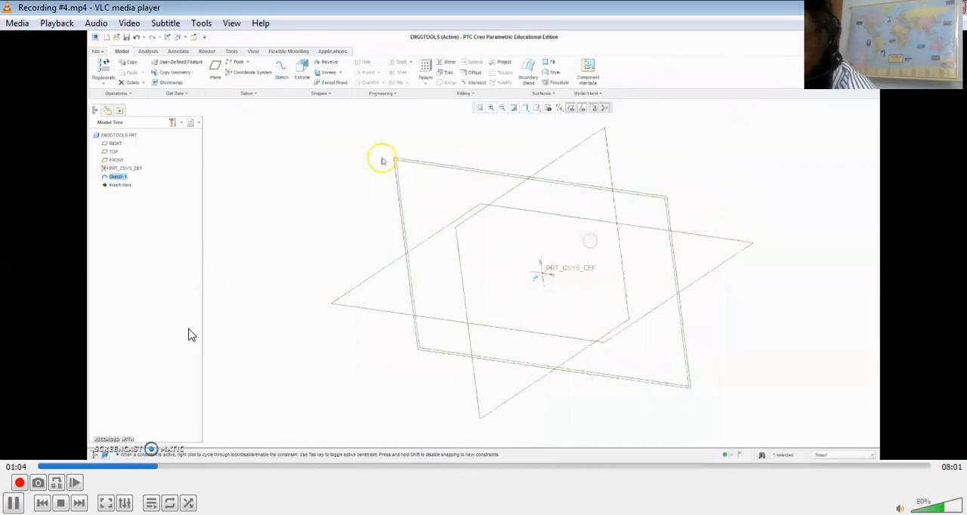
pyautogui.press('space')
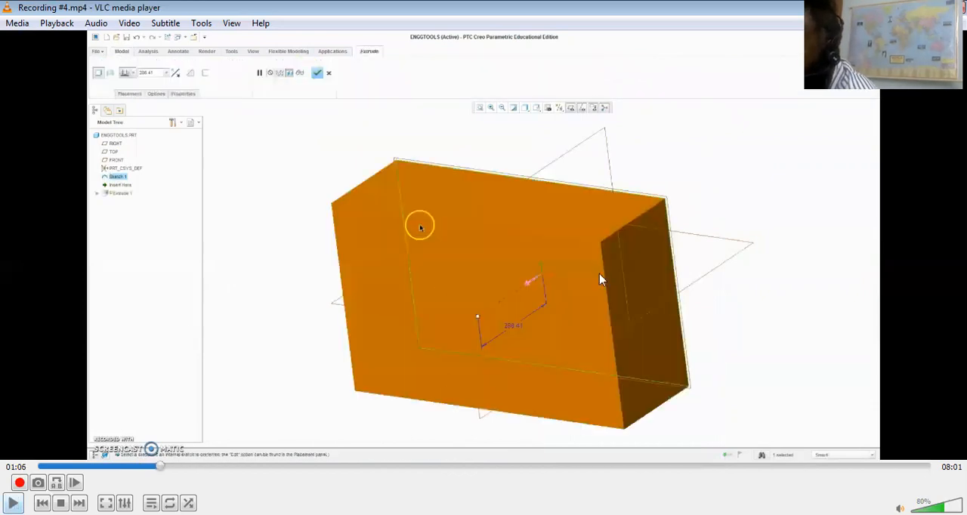
pyautogui.press('space')
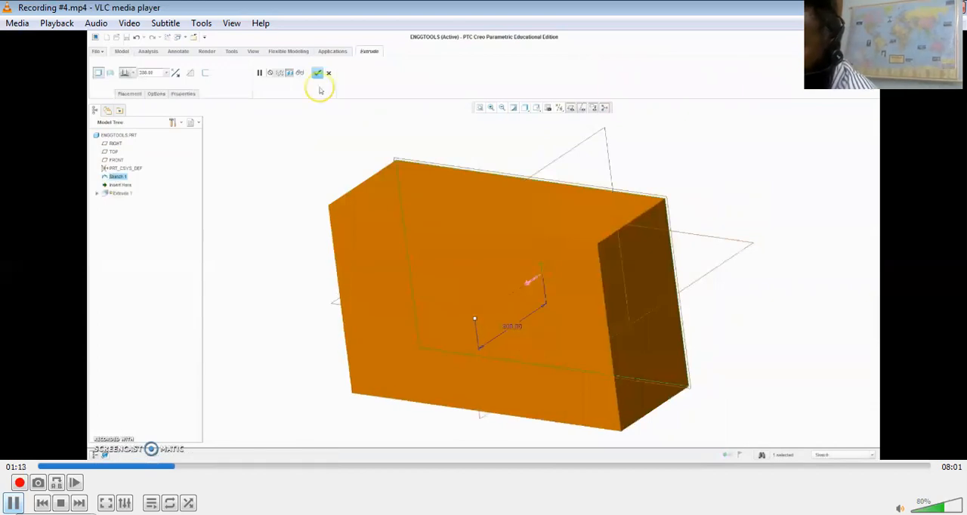
pyautogui.press('space')
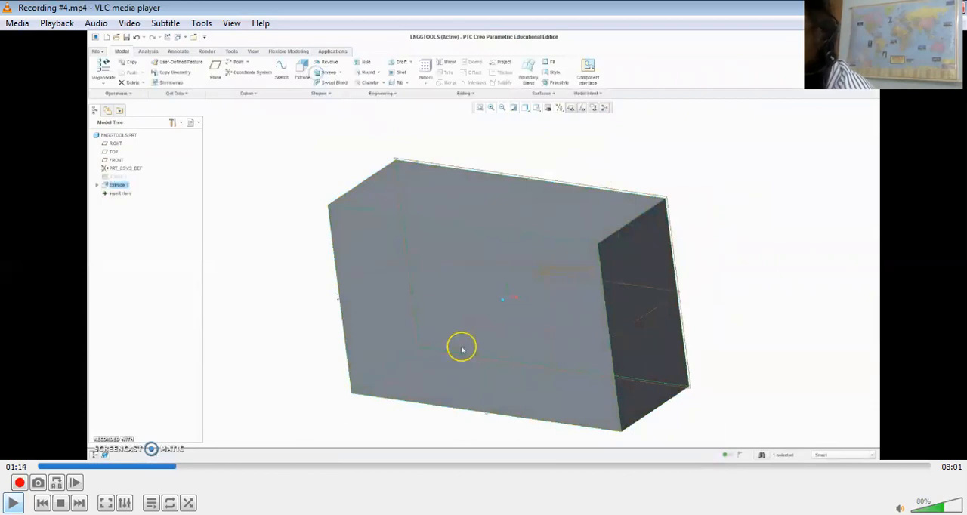
# Play the recording up to the start of the Hole command, pausing at the rotated block and its top face
pyautogui.press('space')
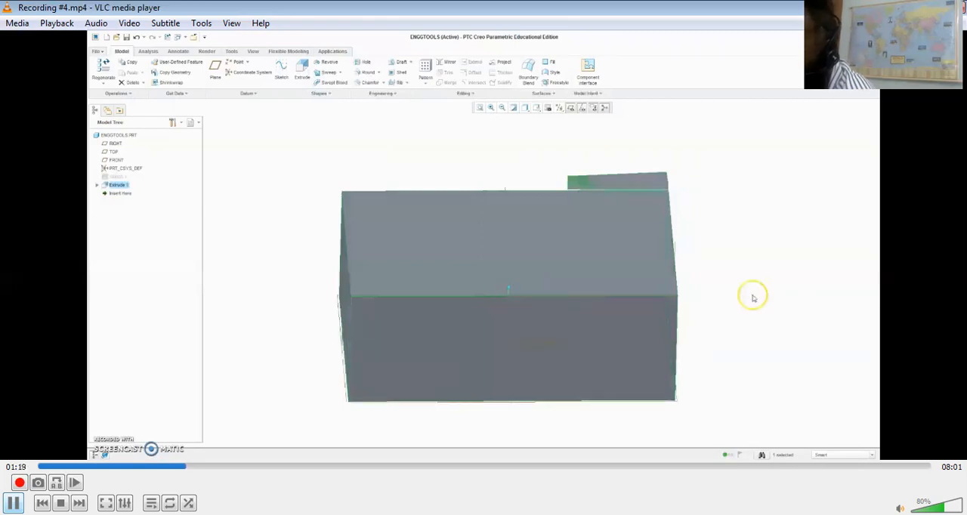
pyautogui.press('space')
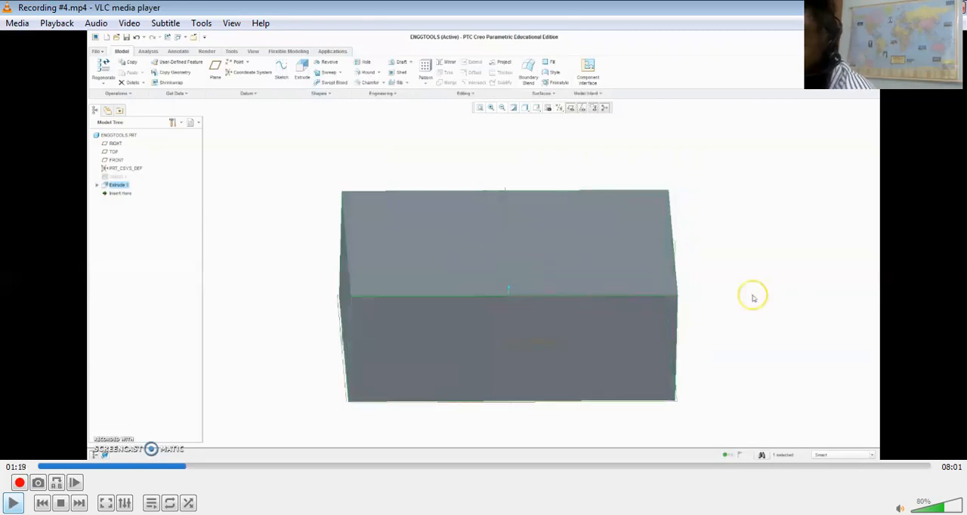
pyautogui.press('space')
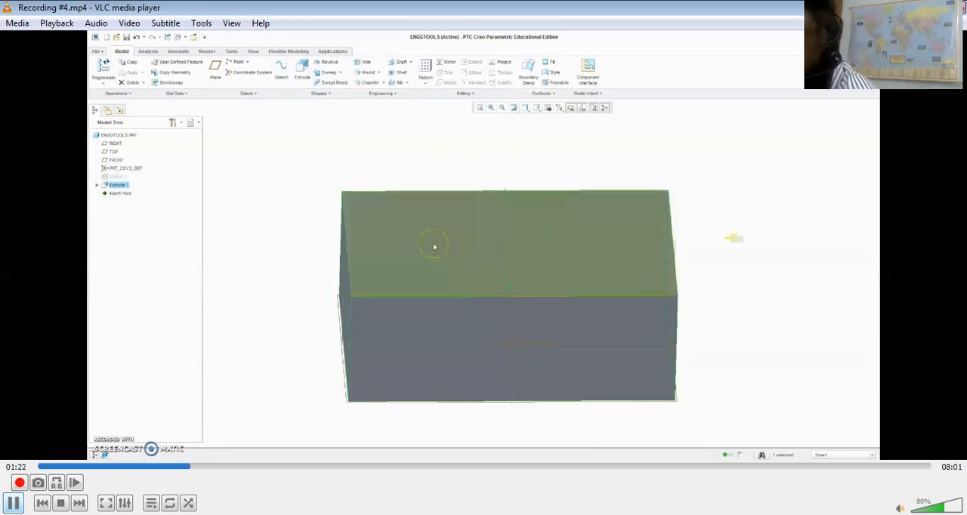
pyautogui.press('space')
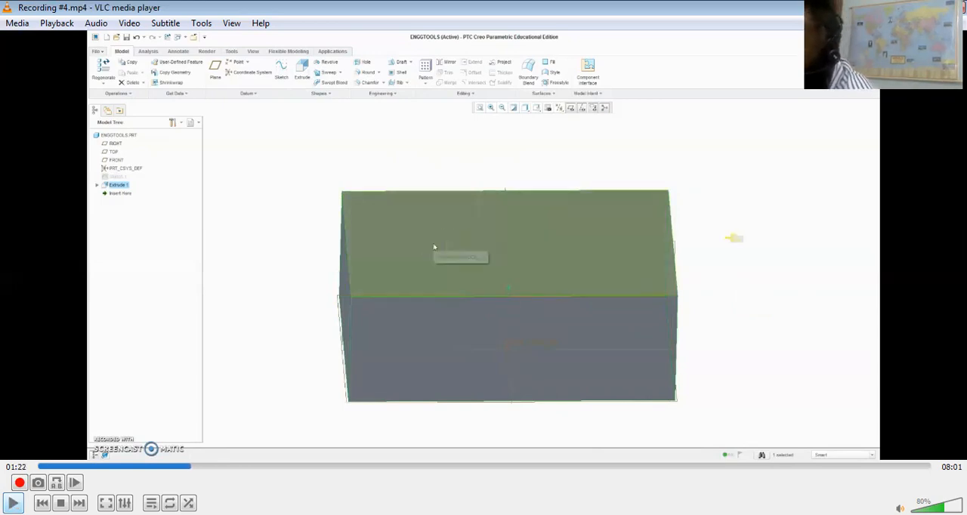
pyautogui.press('space')
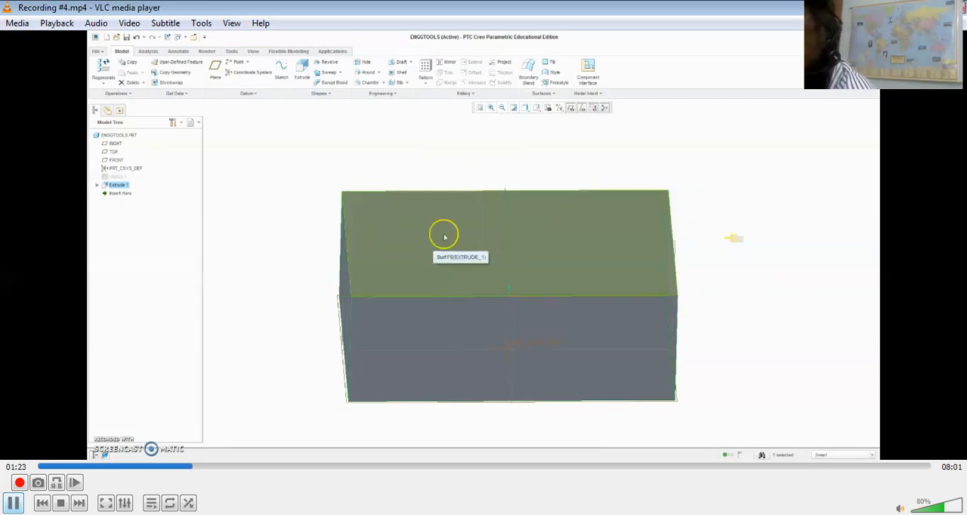
pyautogui.press('space')
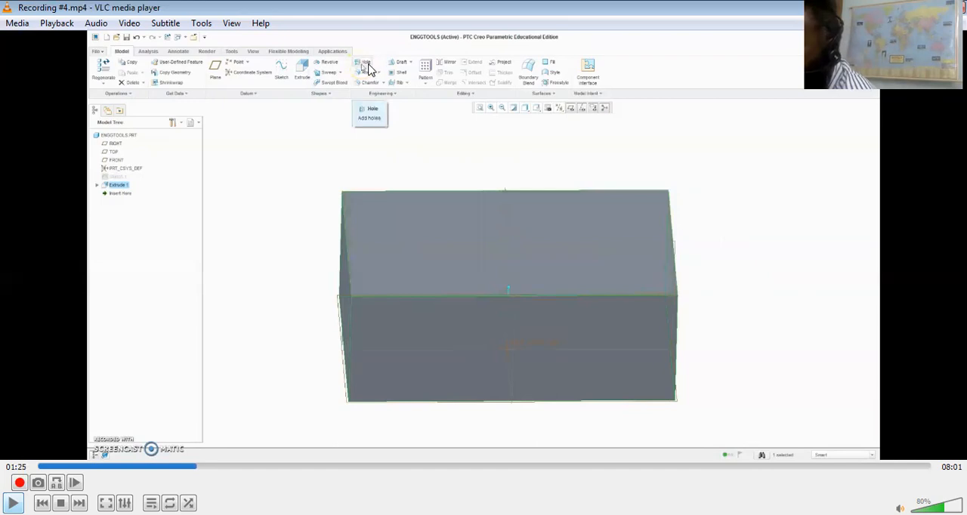
# Play the recording through the hole placement on the block's top face, pausing to examine the first and second hole previews
pyautogui.press('space')
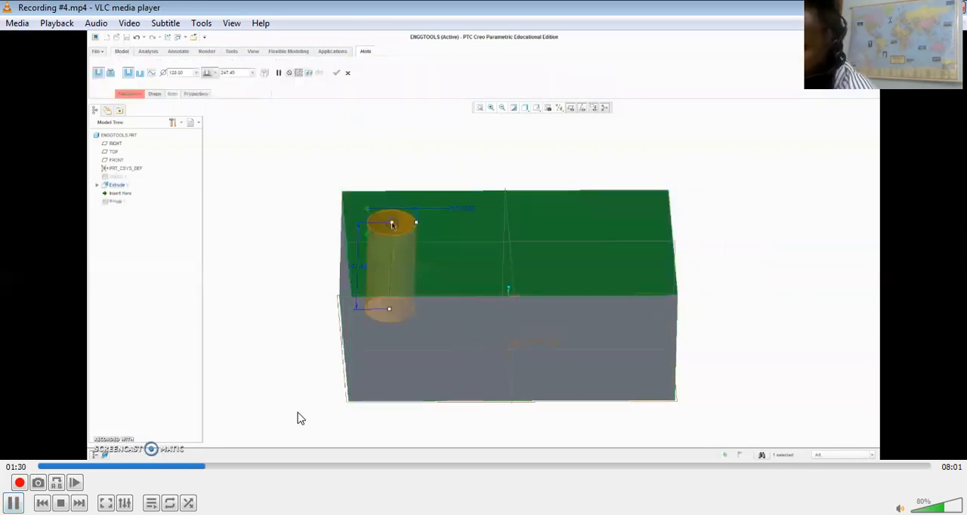
pyautogui.press('space')
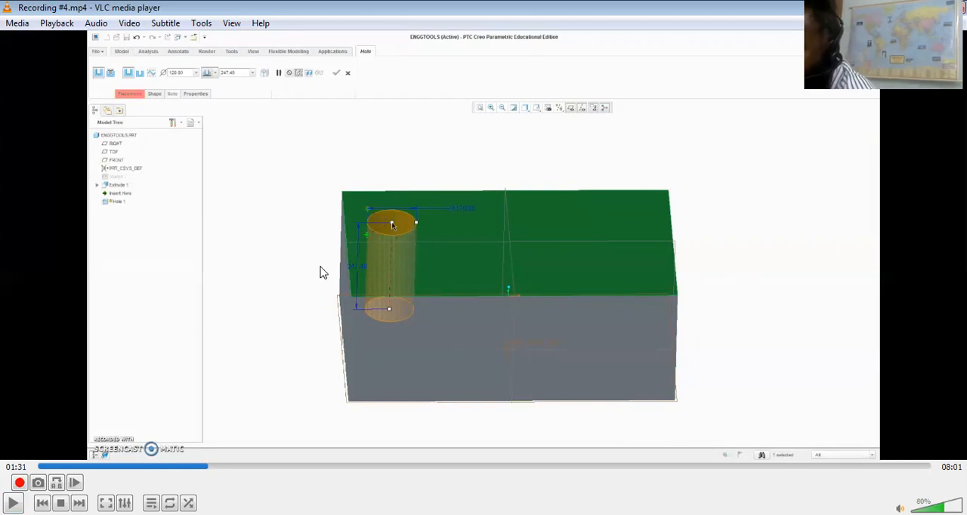
pyautogui.press('space')
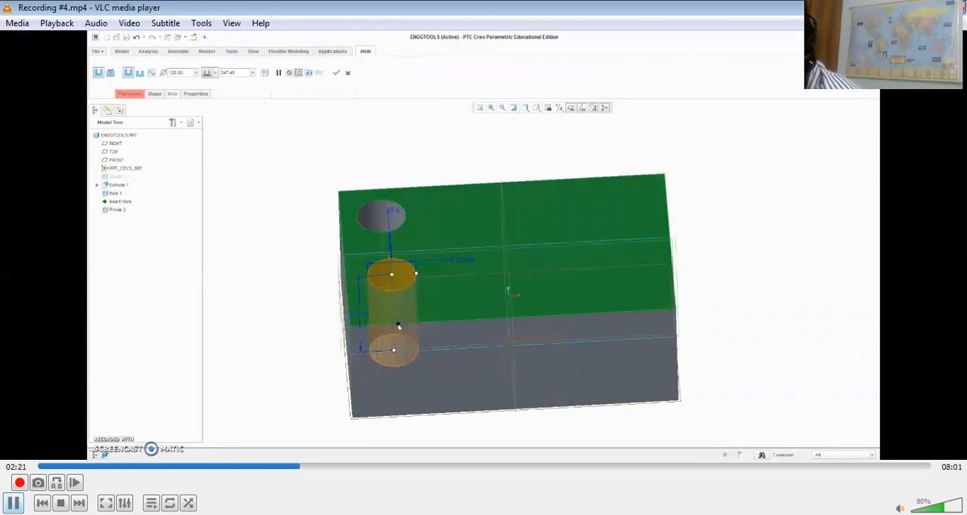
pyautogui.click(443, 304)
pyautogui.moveTo(448, 326); pyautogui.dragTo(456, 333, button='middle')
pyautogui.click(393, 258)
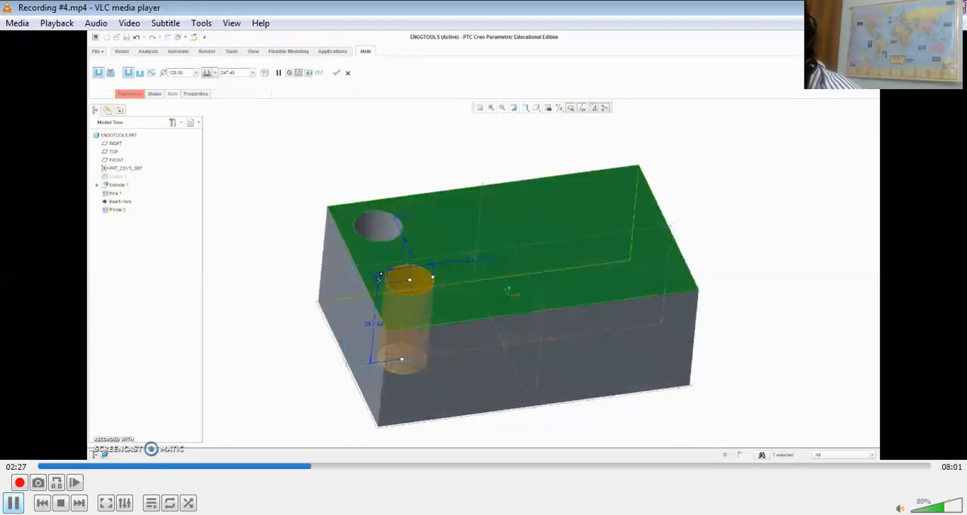
pyautogui.click(336, 266)
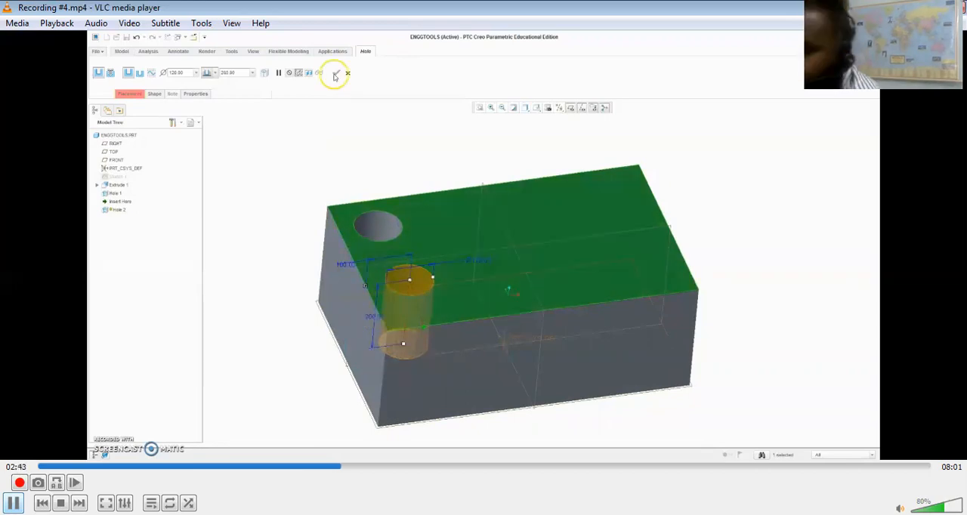
pyautogui.press('space')
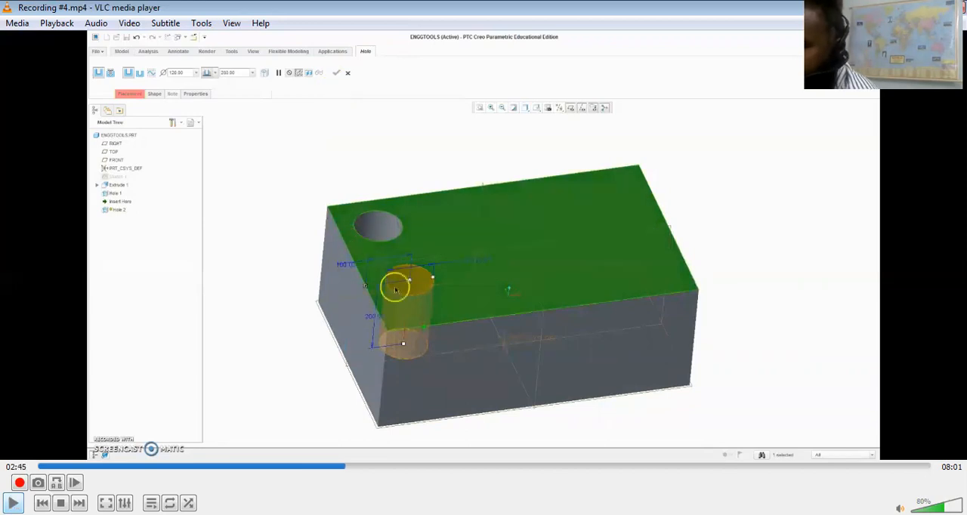
# Play the recording through the Round demonstration, pausing at the command, the top edge selection and the radius change
pyautogui.press('space')
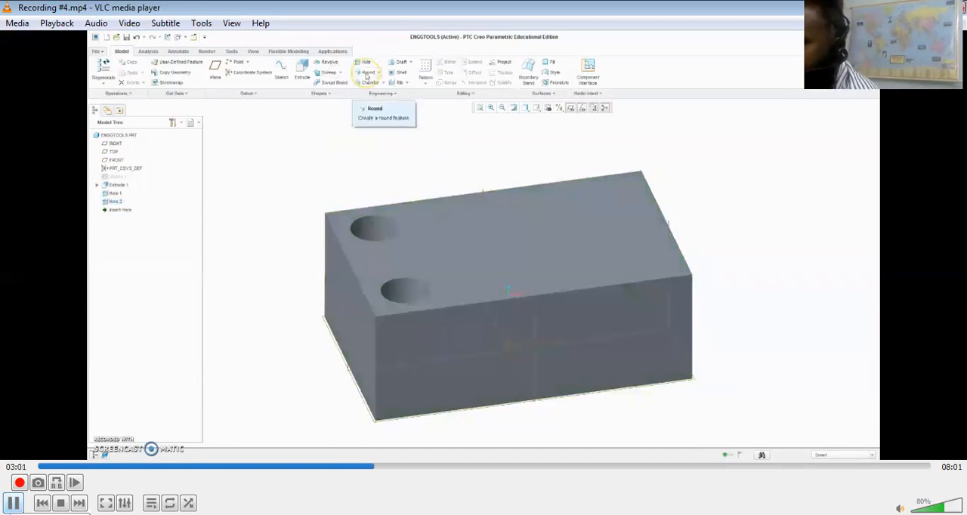
pyautogui.press('space')
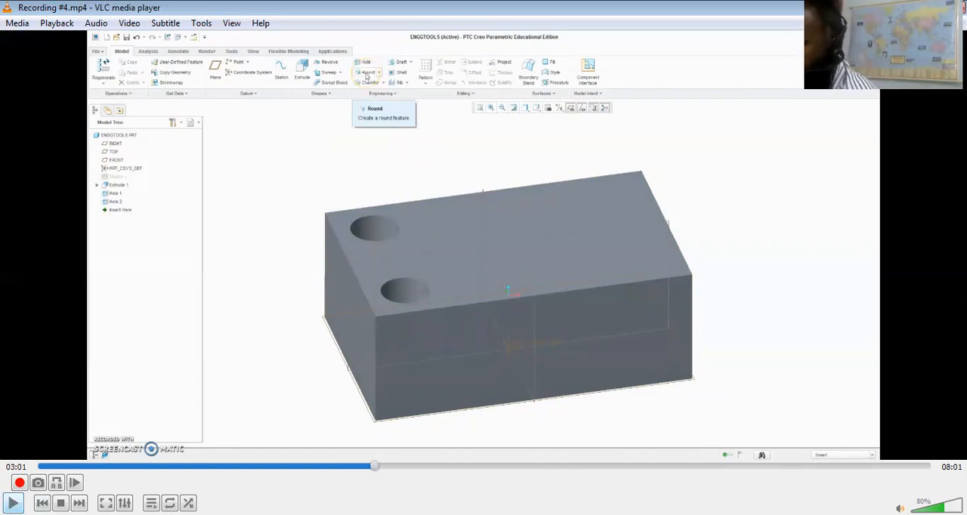
pyautogui.click(13, 503)
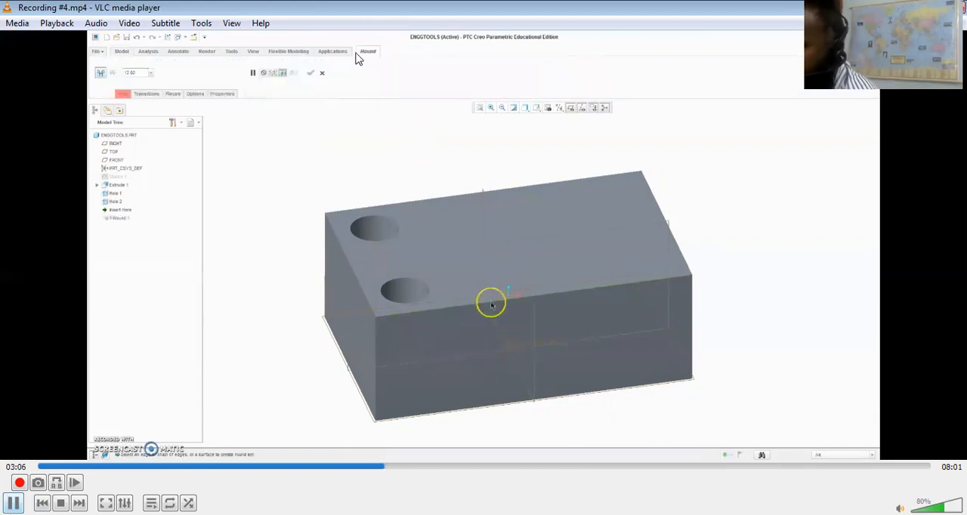
pyautogui.press('space')
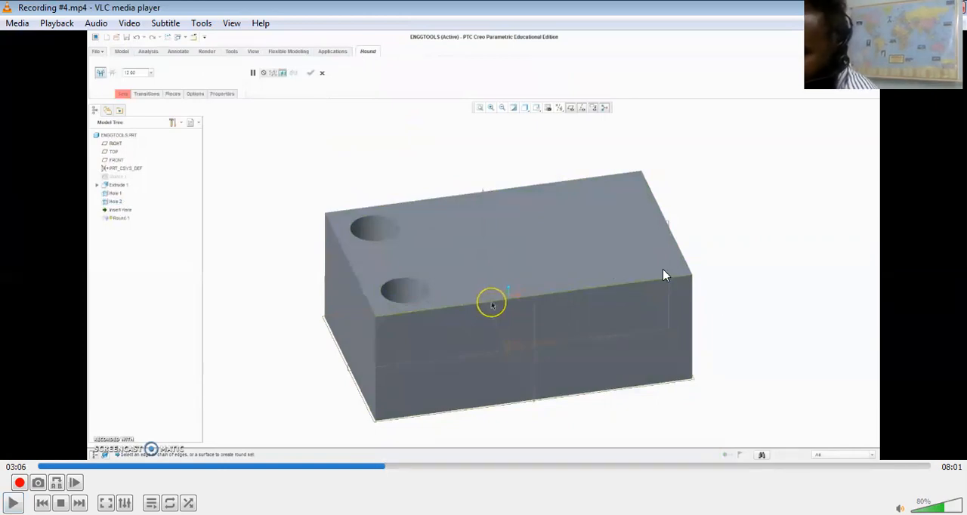
pyautogui.press('space')
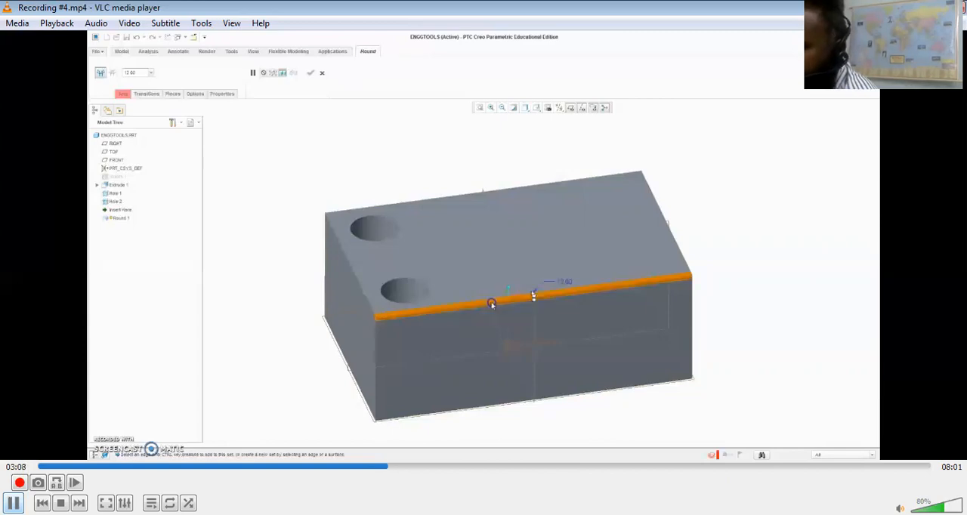
pyautogui.press('space')
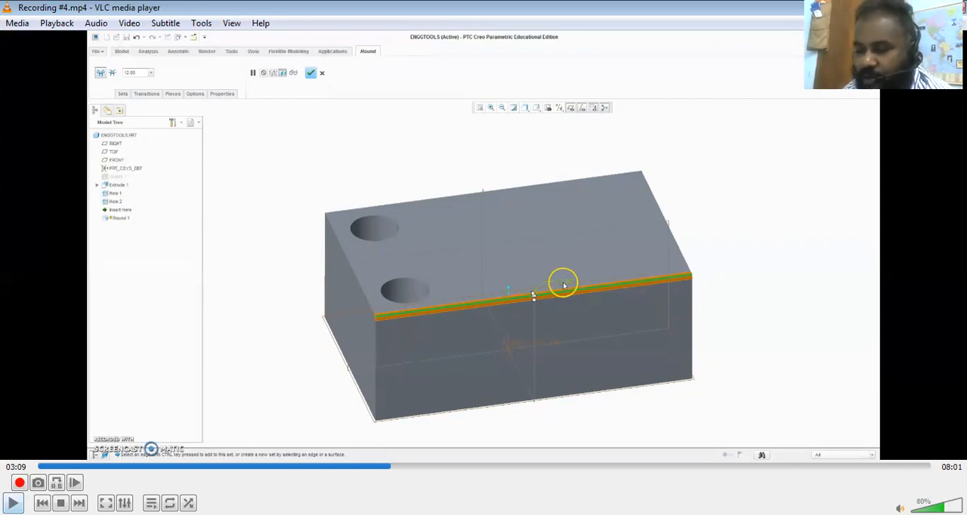
pyautogui.press('space')
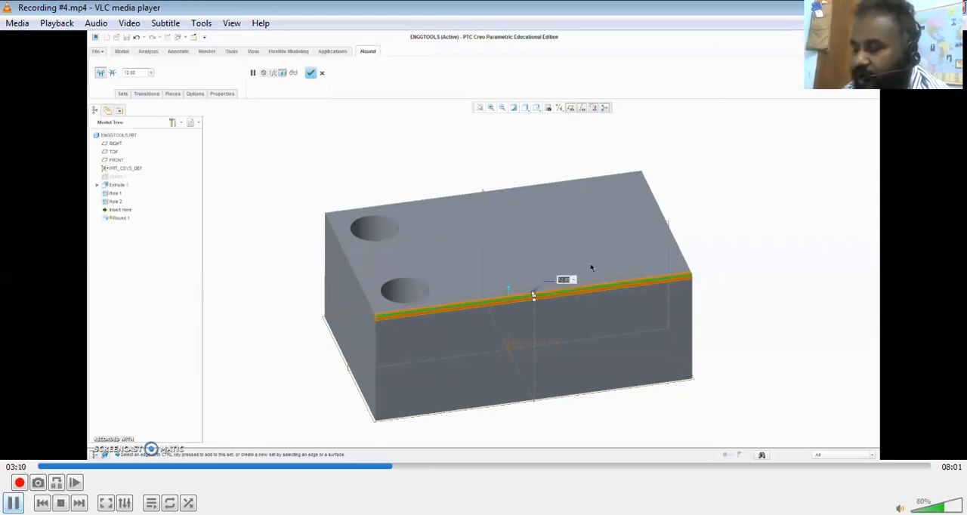
pyautogui.press('space')
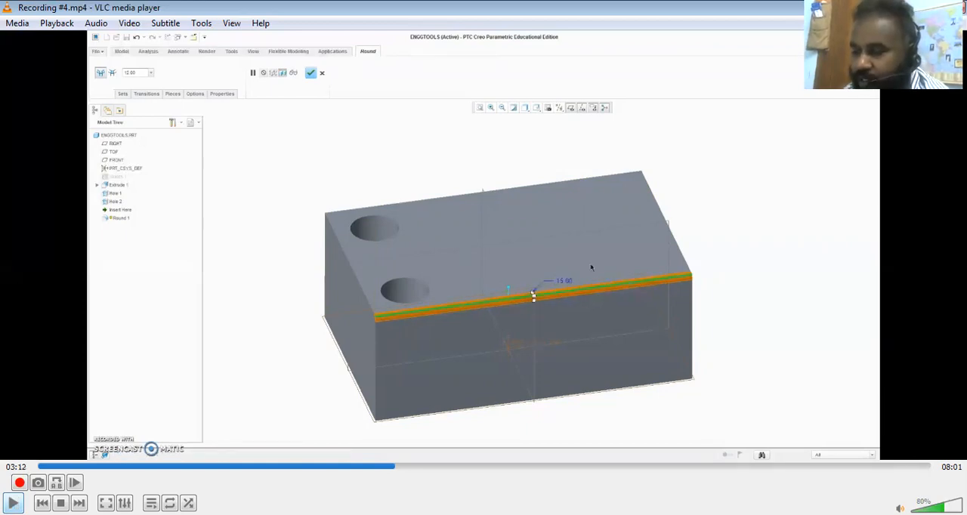
# Play the recording through the edge chamfer demonstration, pausing at the Chamfer command, the resized chamfer preview and the finished chamfer
pyautogui.press('space')
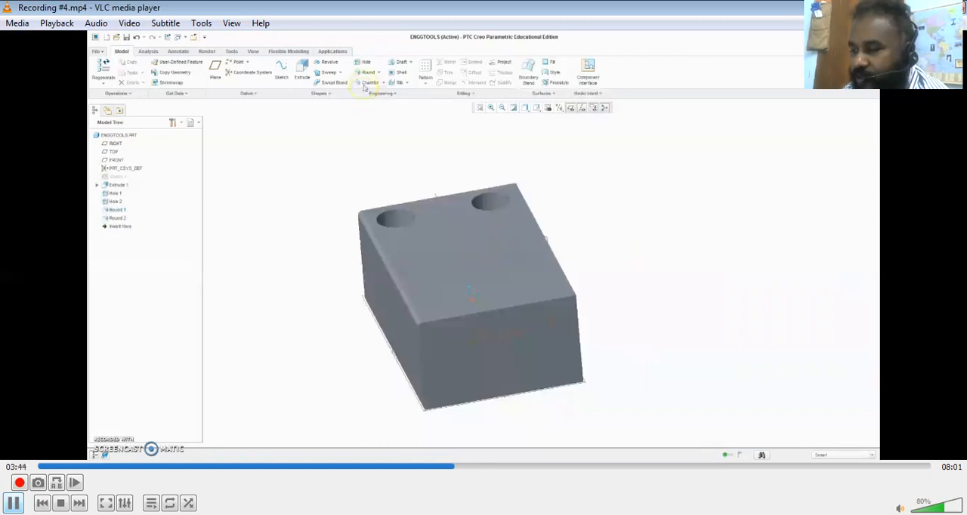
pyautogui.press('space')
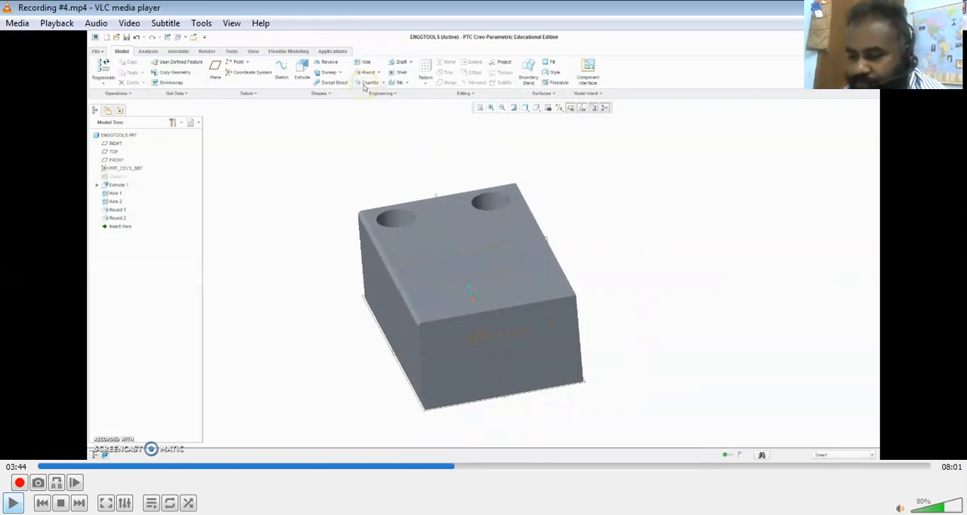
pyautogui.press('space')
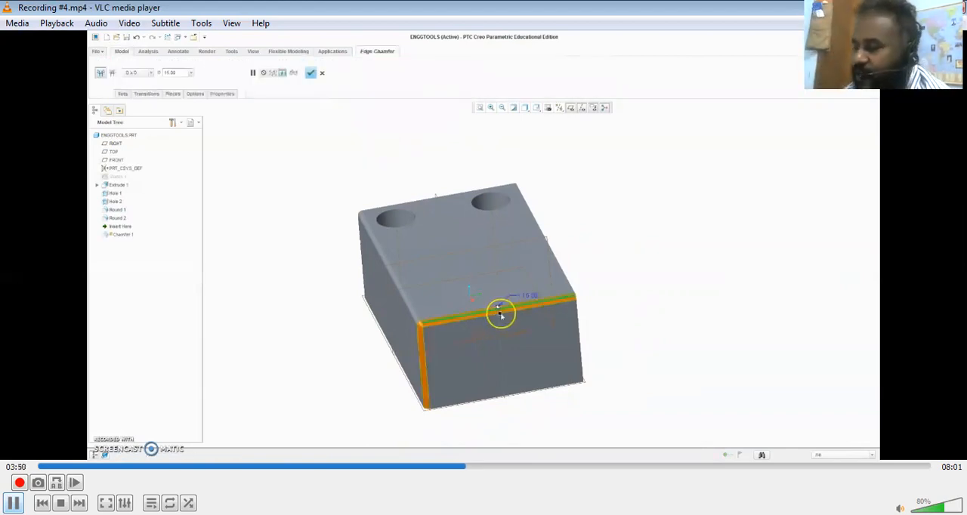
pyautogui.press('space')
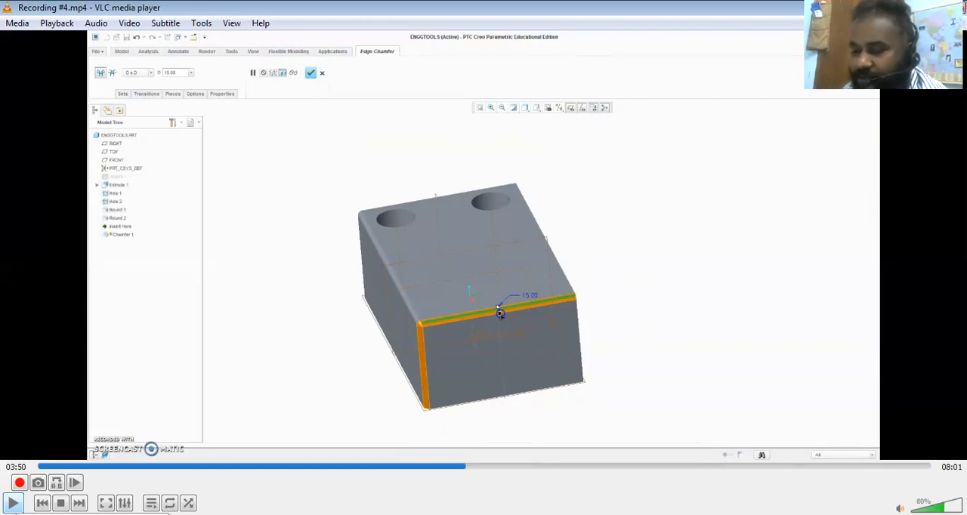
pyautogui.press('space')
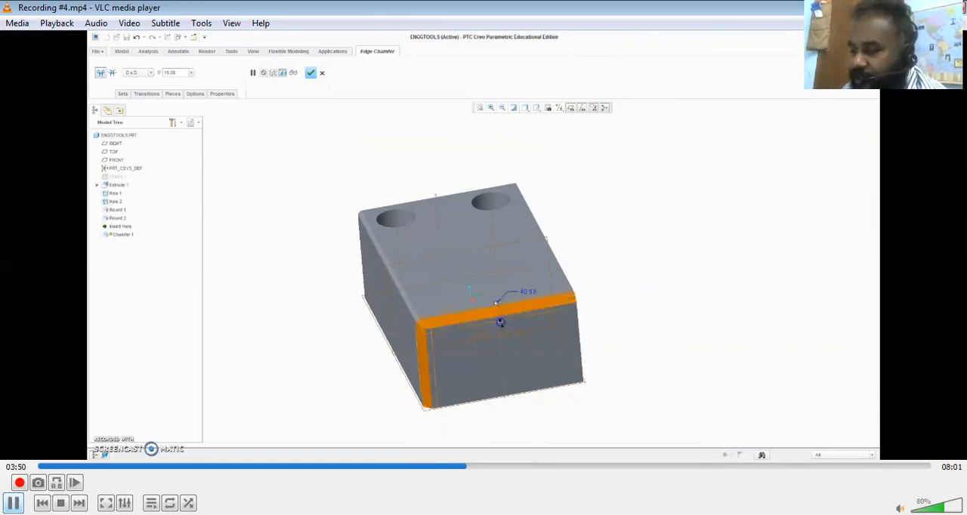
pyautogui.press('space')
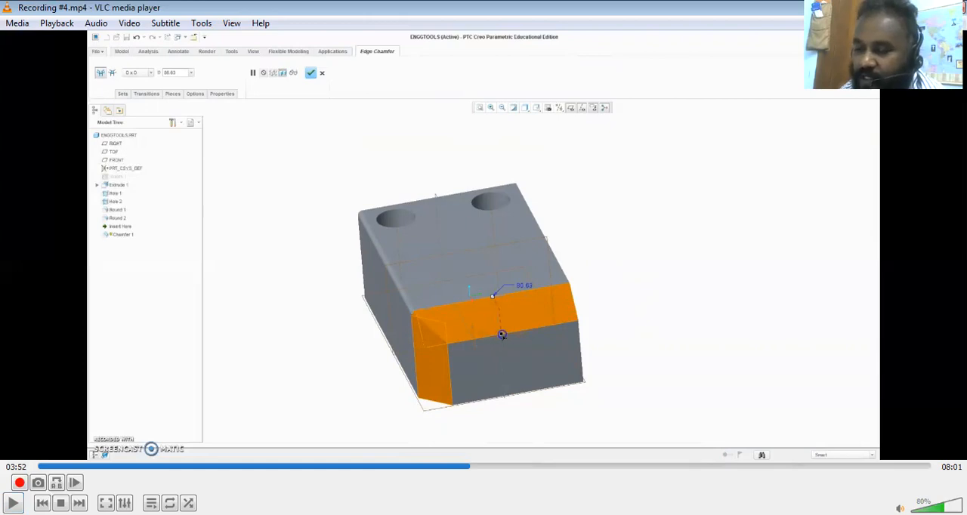
pyautogui.press('space')
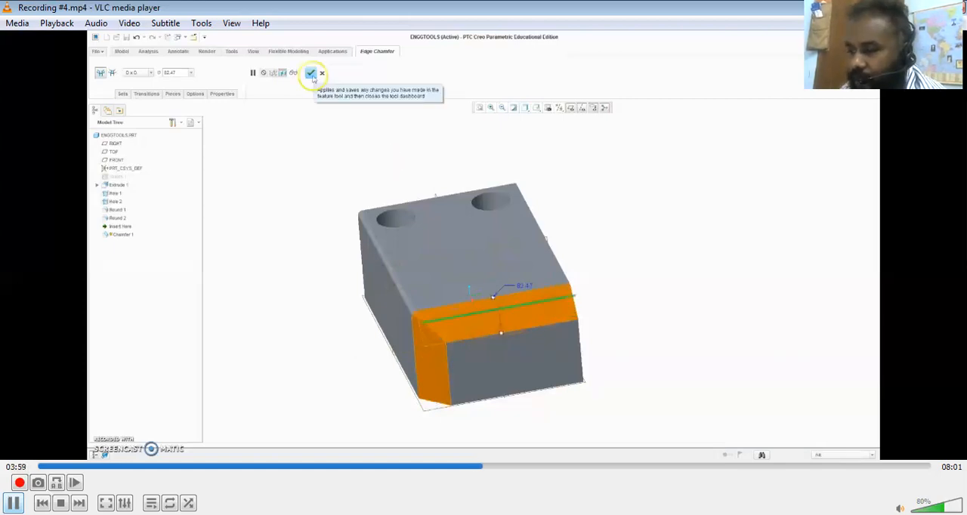
pyautogui.press('space')
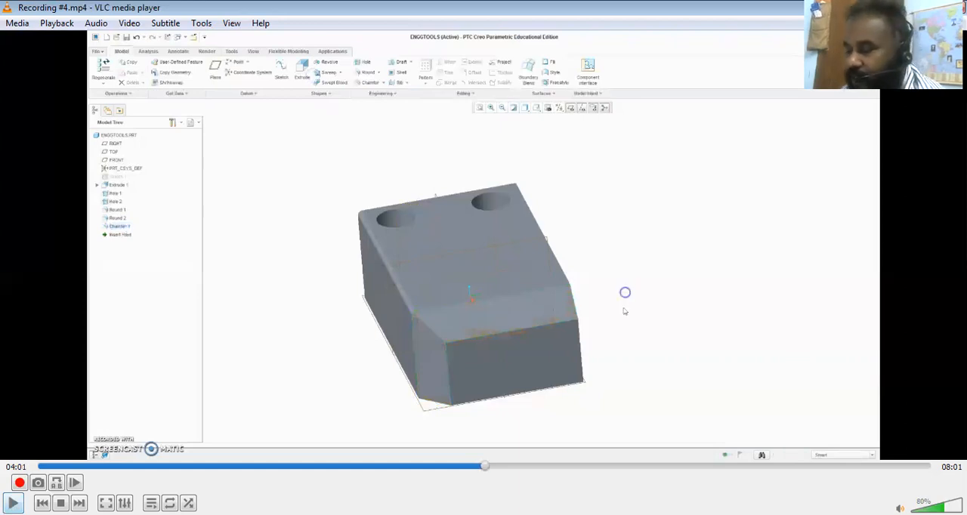
pyautogui.press('space')
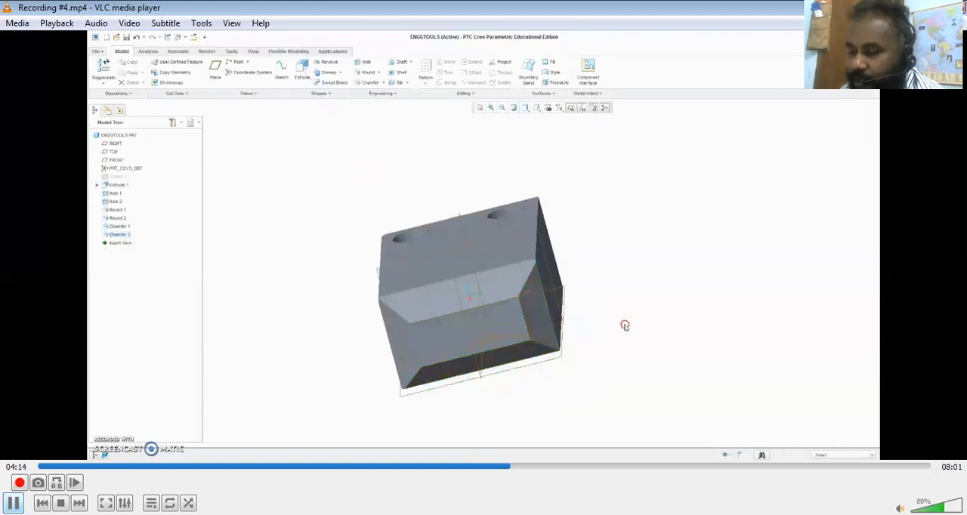
# Play the recording through the Shell demonstration, pausing at the rotated chamfered block, the Shell command, the opened-top preview and the finished shell
pyautogui.press('space')
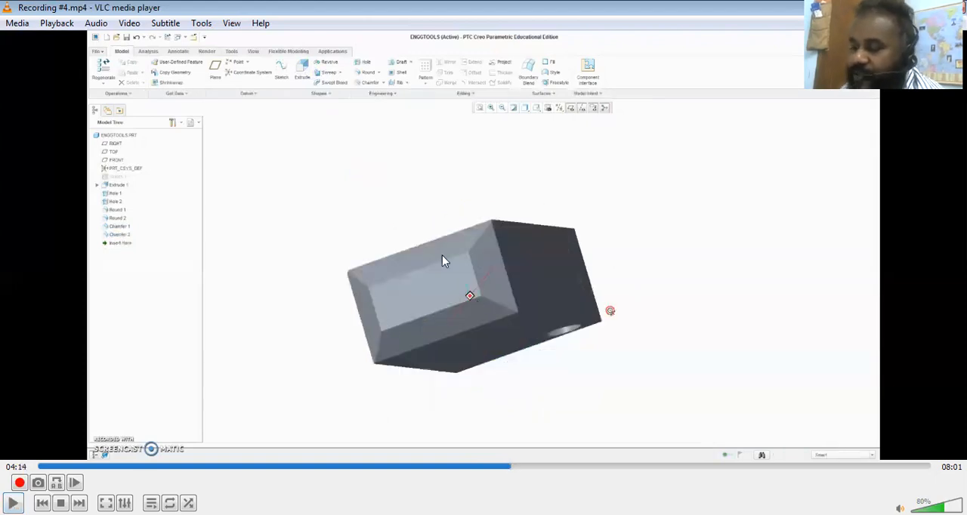
pyautogui.press('space')
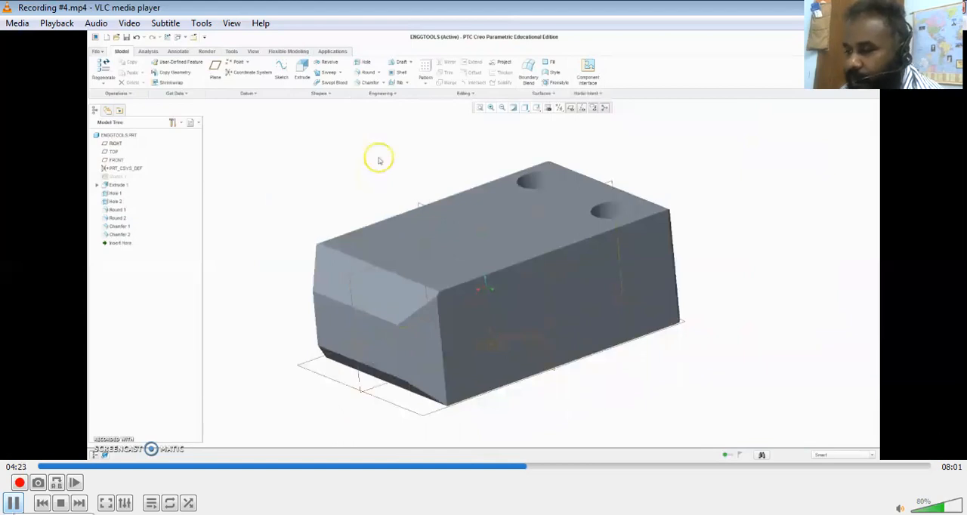
pyautogui.click(13, 503)
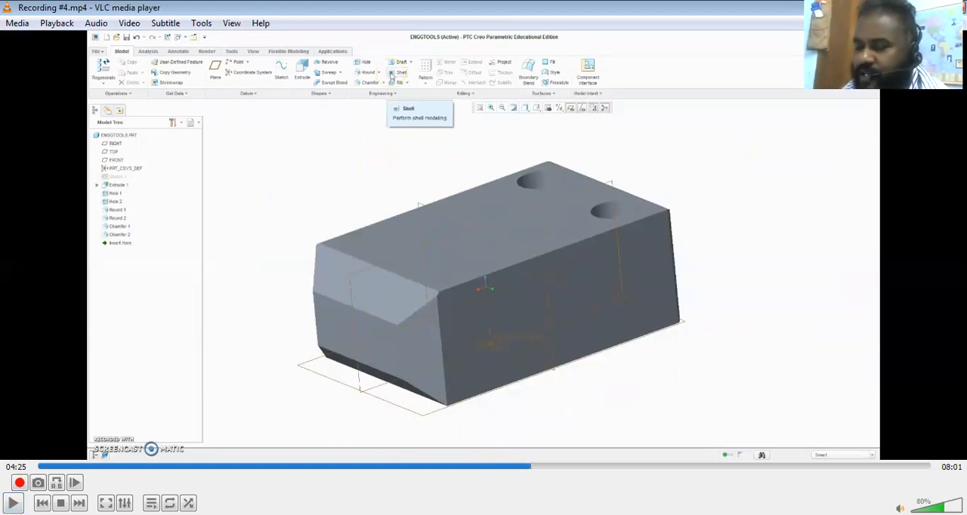
pyautogui.press('space')
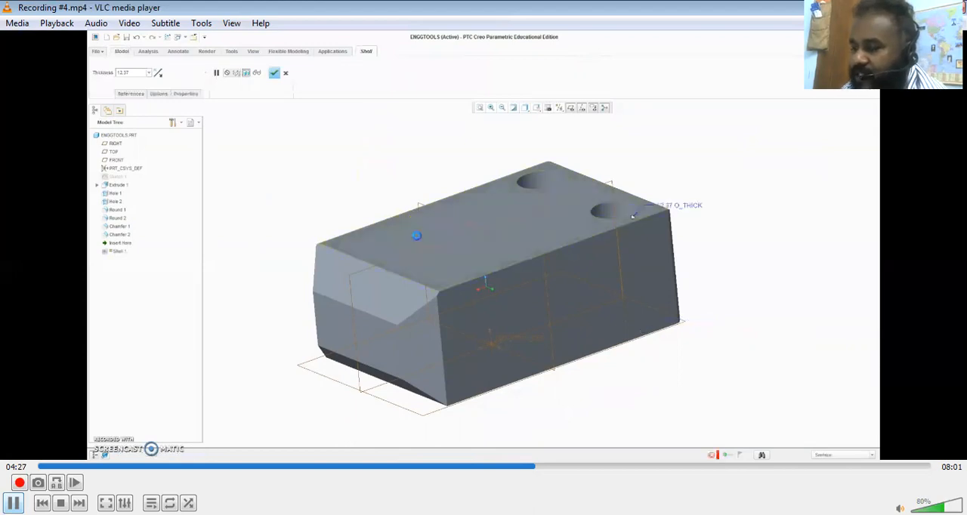
pyautogui.press('space')
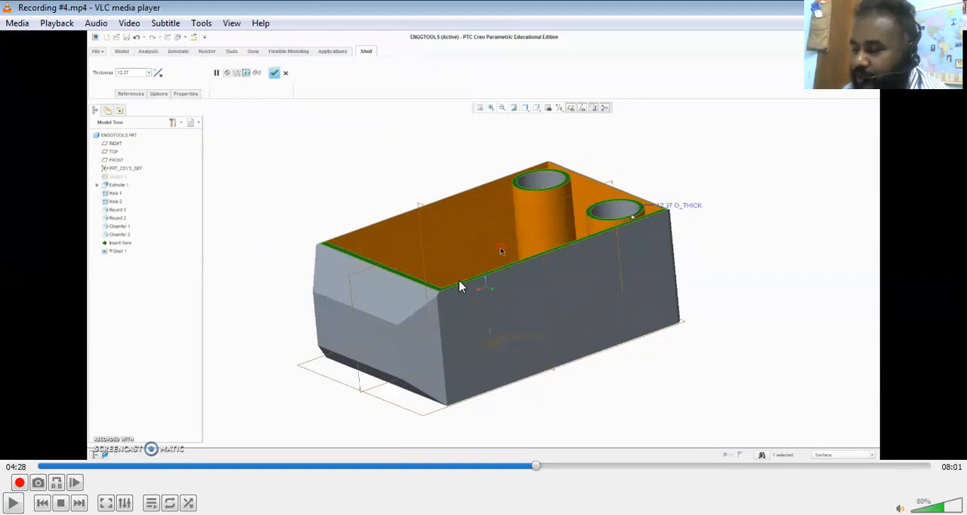
pyautogui.press('space')
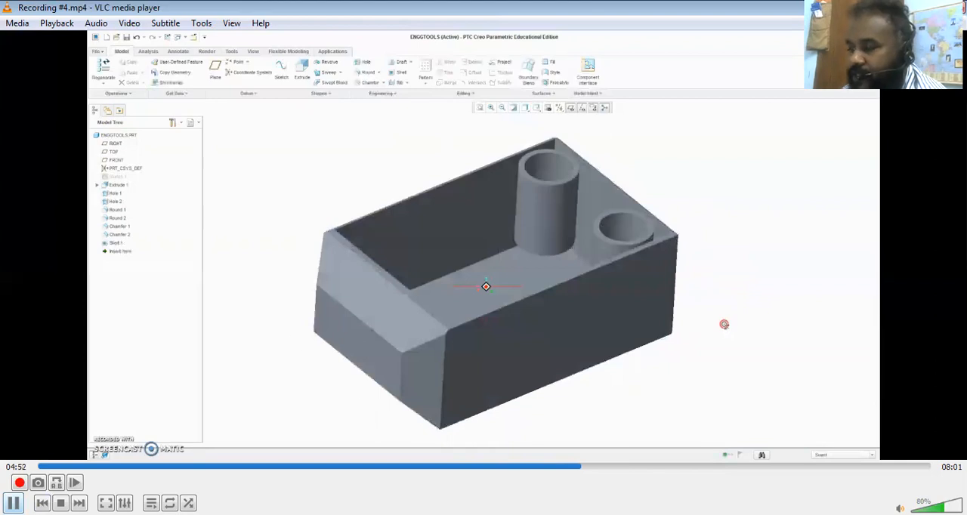
pyautogui.press('space')
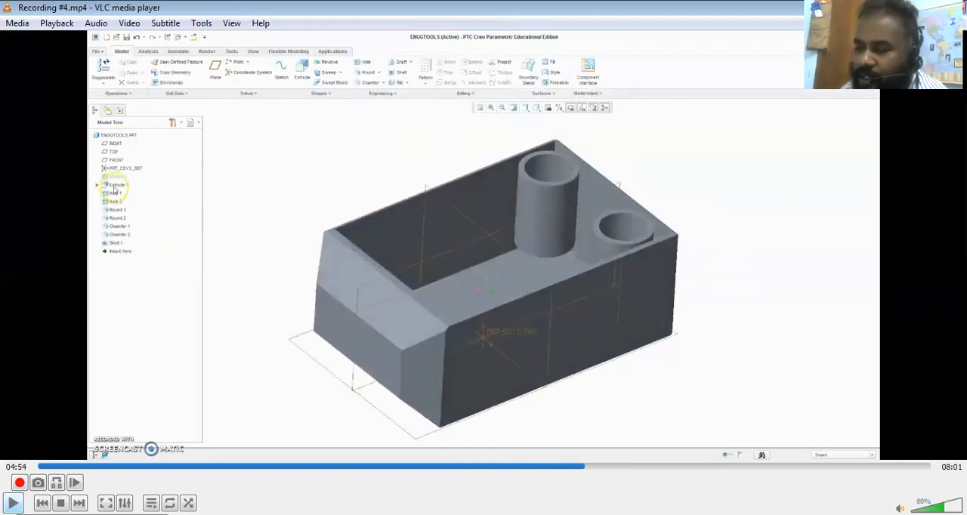
# Play the recording through the base plate sketch, pausing at the new sketch and at the rectangle drawn along the block's lower edge
pyautogui.press('space')
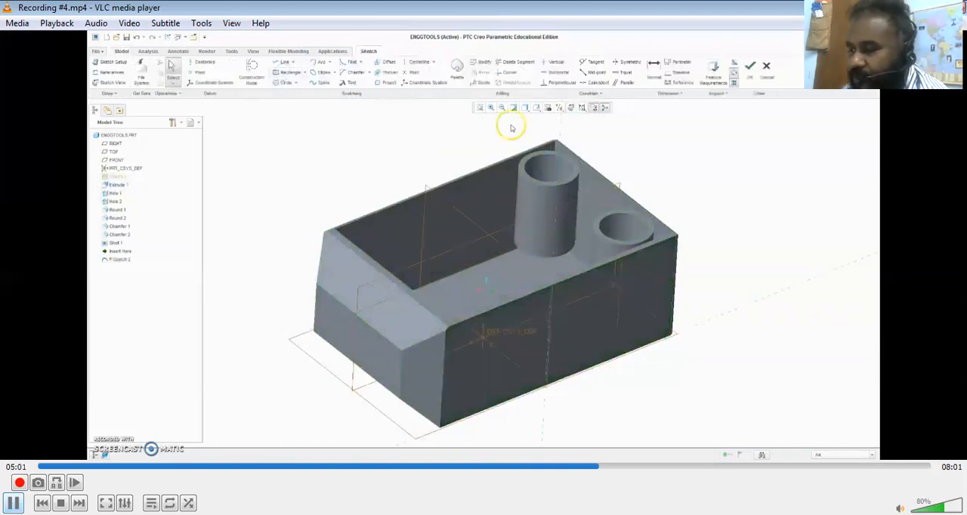
pyautogui.press('space')
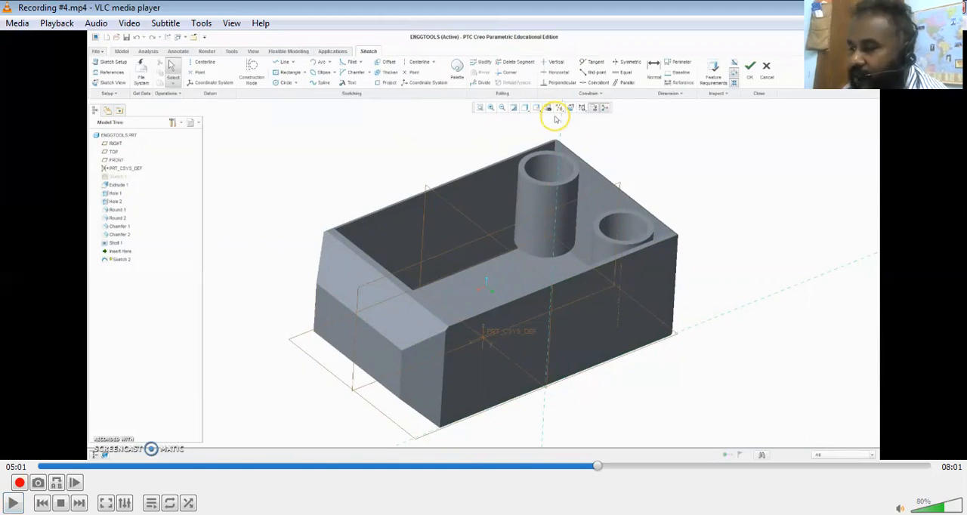
pyautogui.press('space')
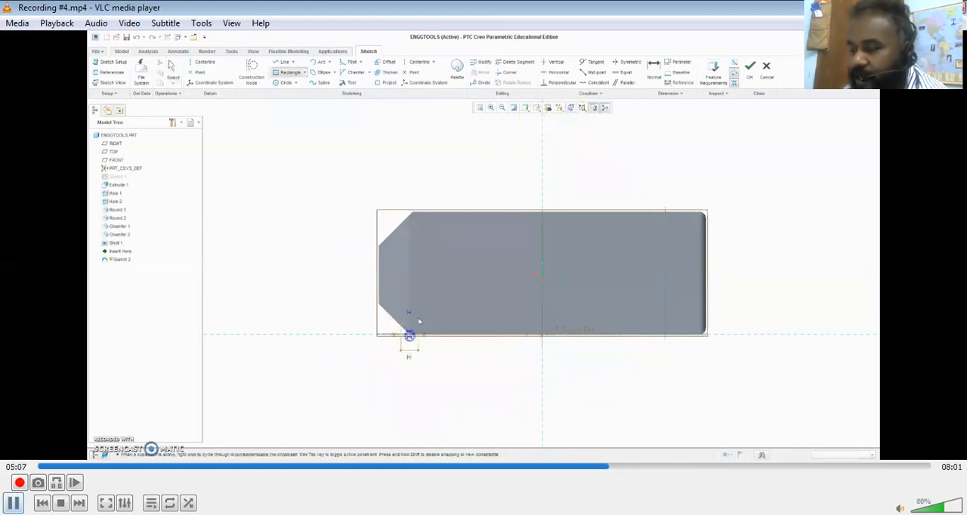
pyautogui.press('space')
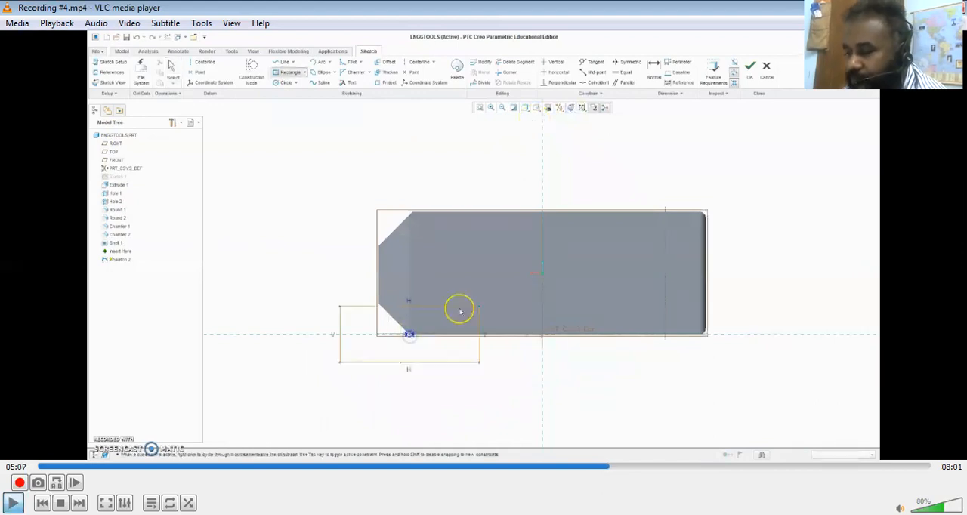
pyautogui.press('space')
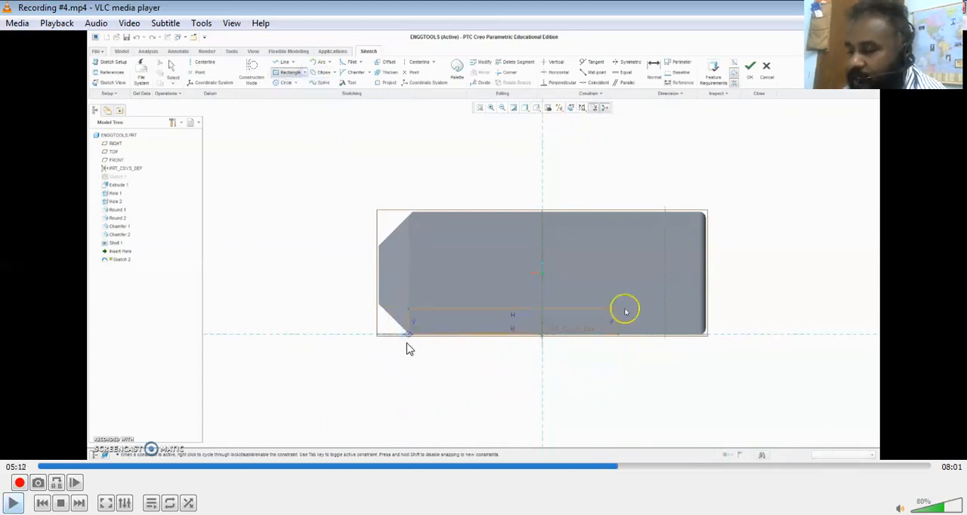
pyautogui.press('space')
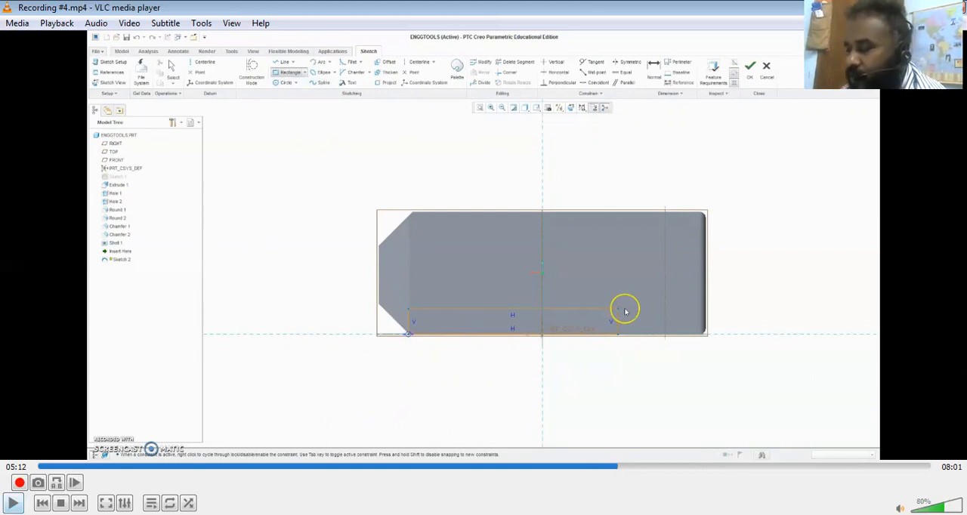
# Play the recording through the base plate extrusion, pausing at the Extrude preview, the rotated finished model and the Rib command
pyautogui.press('space')
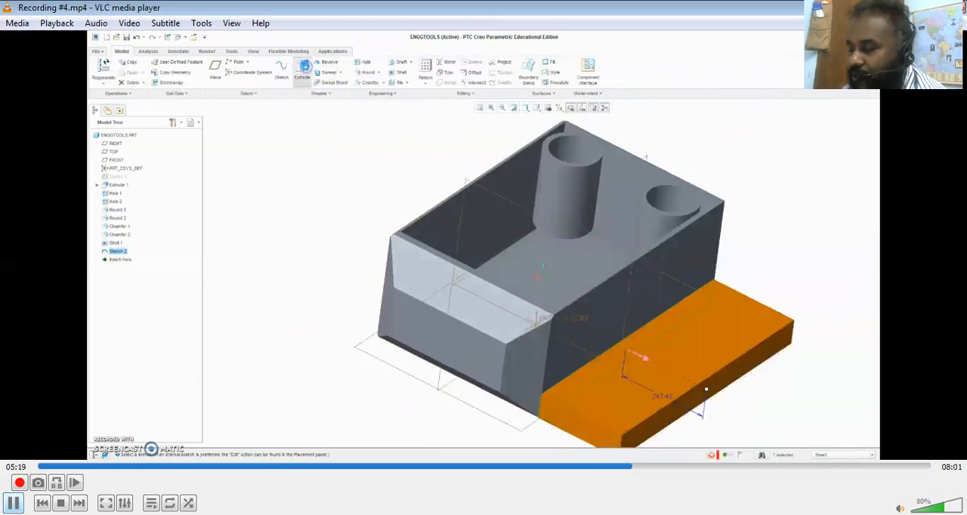
pyautogui.press('space')
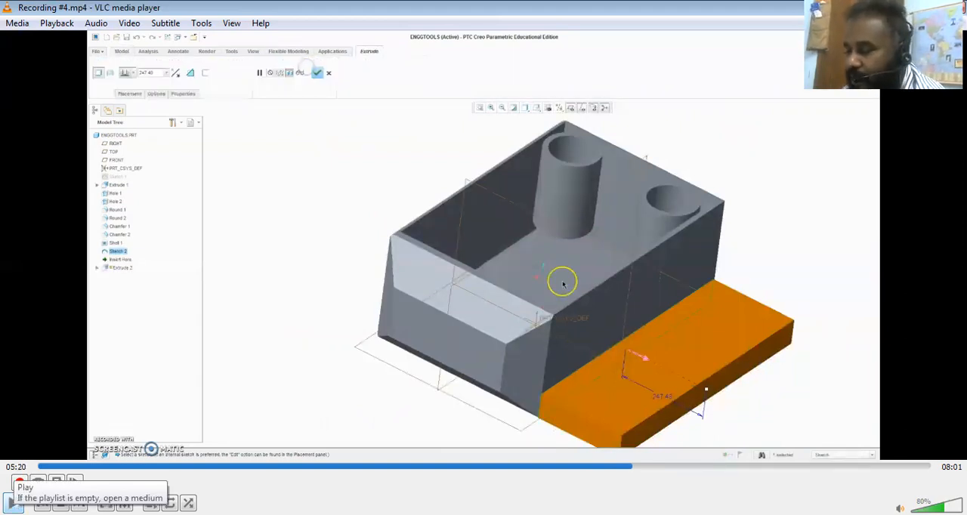
pyautogui.click(14, 503)
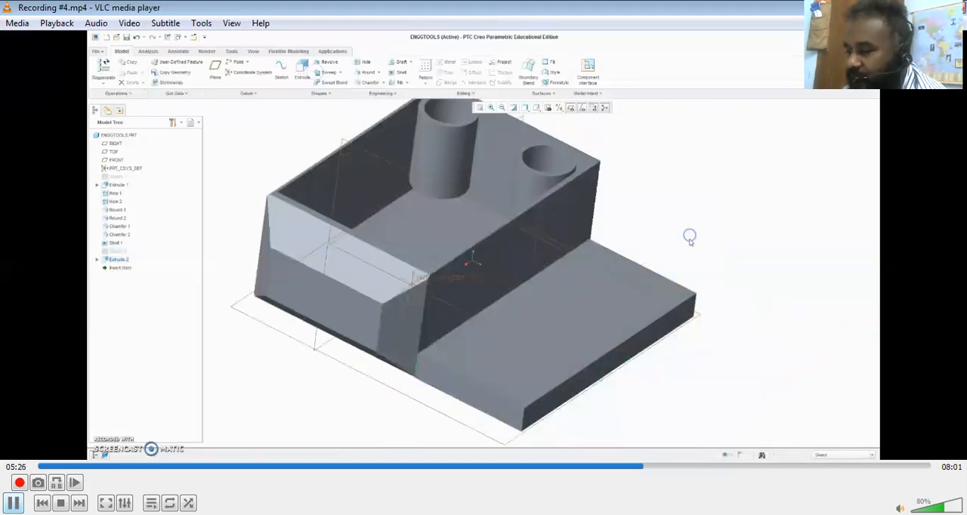
pyautogui.press('space')
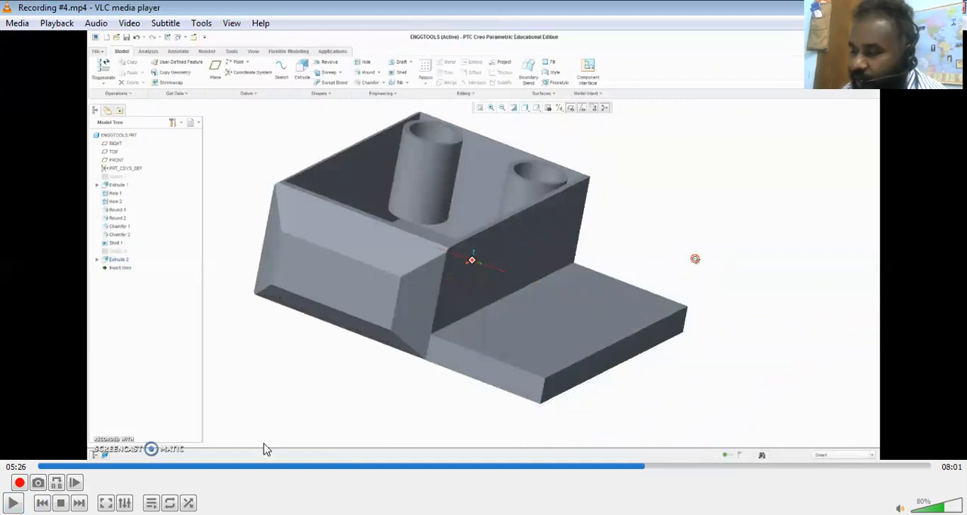
pyautogui.press('space')
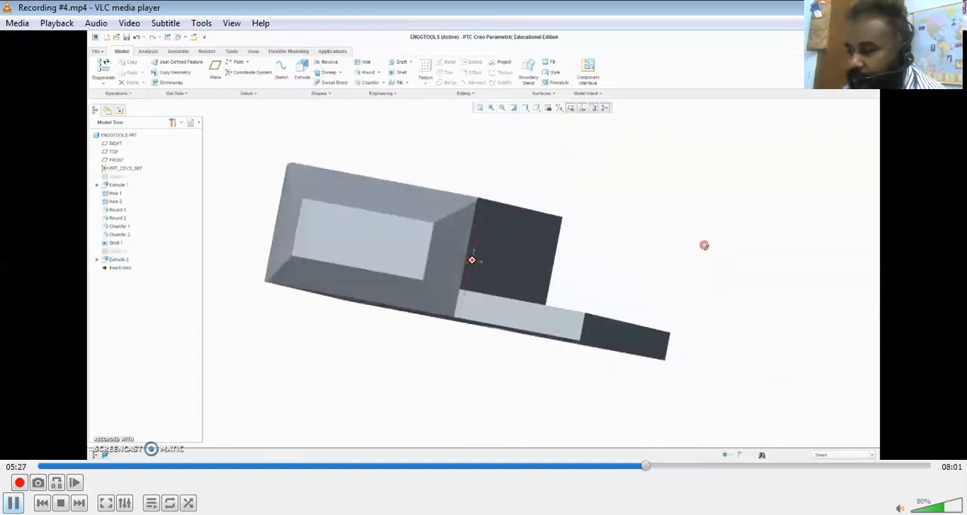
pyautogui.press('space')
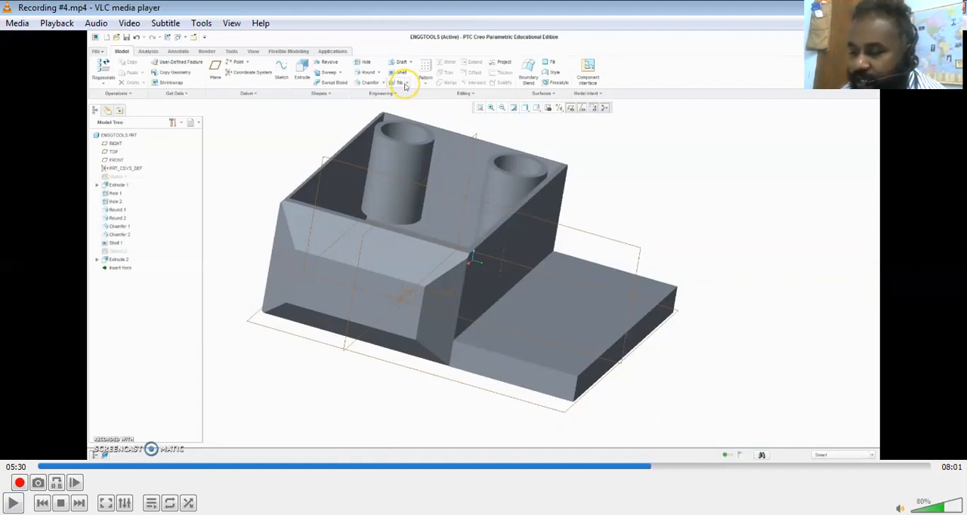
# Play the recording through the rib sketch setup, pausing at the datum plane crossing the model, the 2D sketch view and the plate's outer end
pyautogui.press('space')
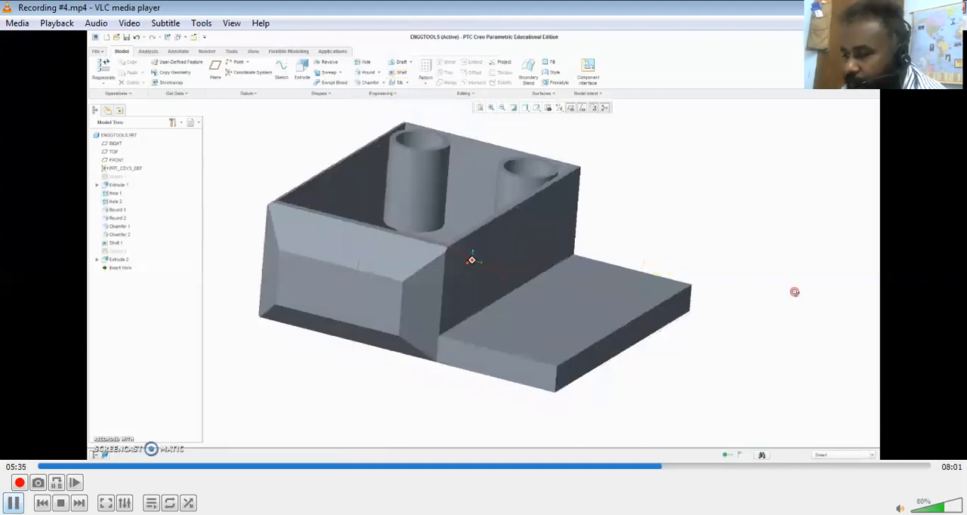
pyautogui.press('space')
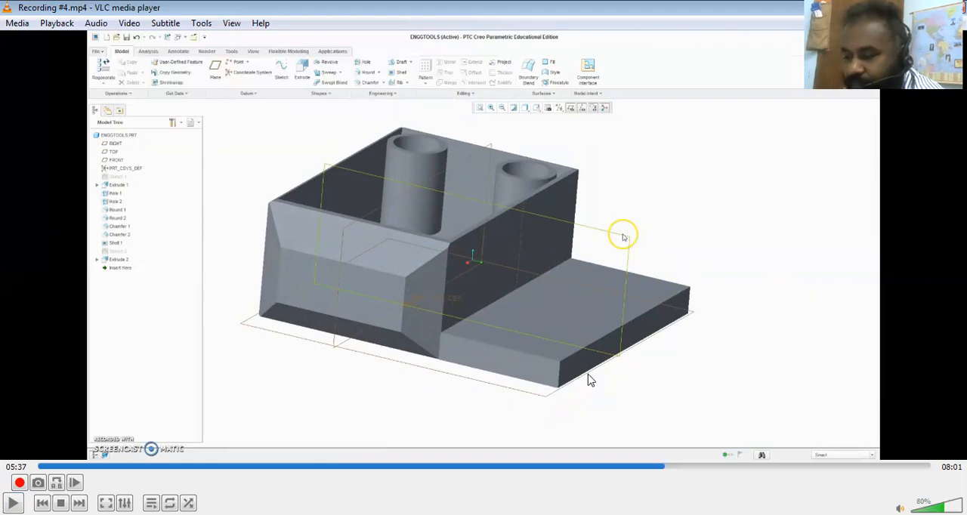
pyautogui.press('space')
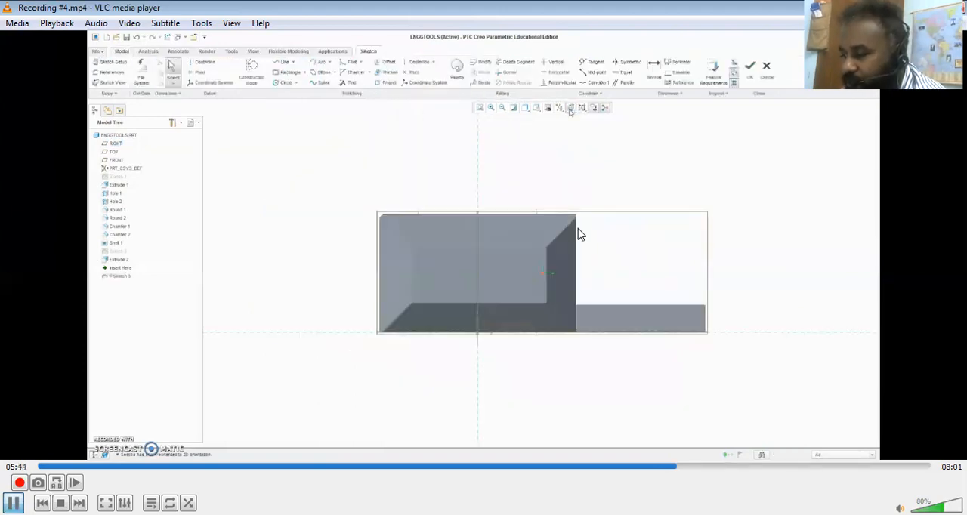
pyautogui.press('space')
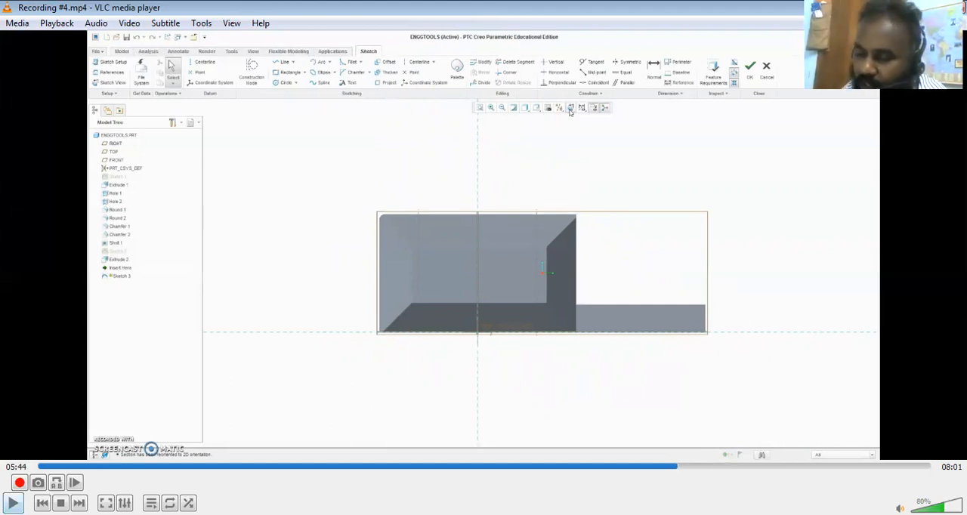
pyautogui.press('space')
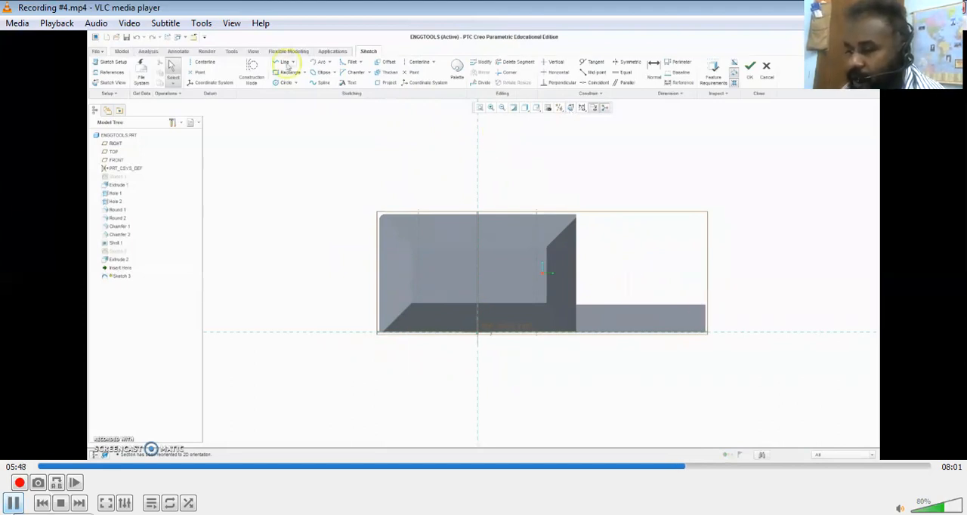
pyautogui.press('space')
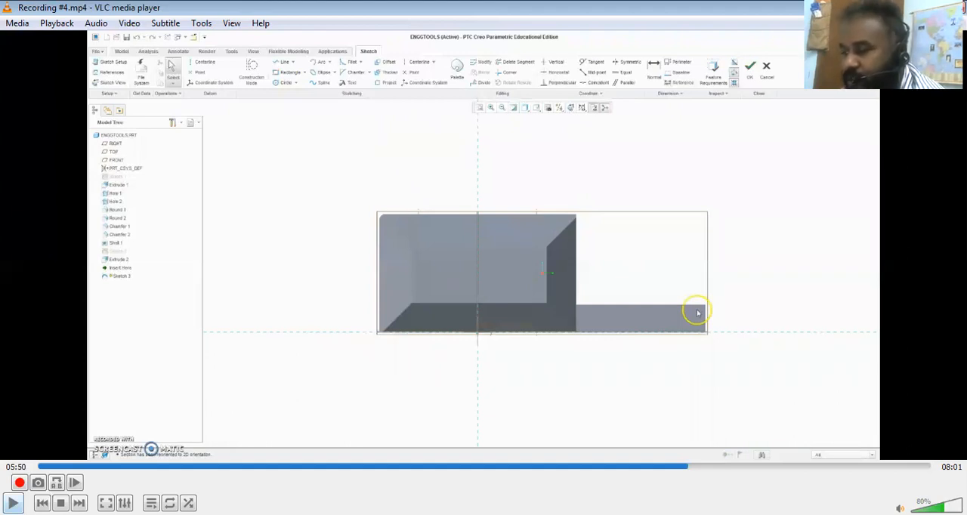
# Play the recording through the sketch reference selection, pausing at the References command, the plate and wall edges, the dialog's closing and the Line start
pyautogui.press('space')
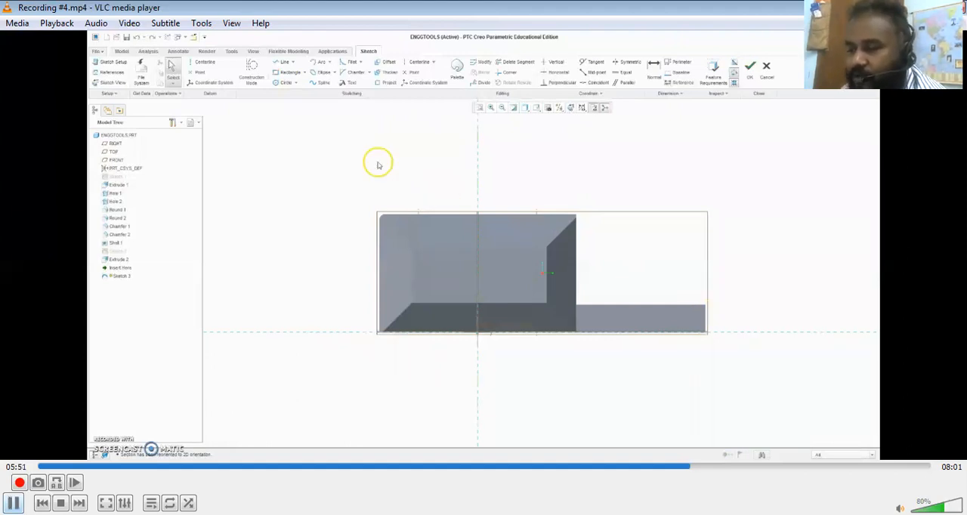
pyautogui.press('space')
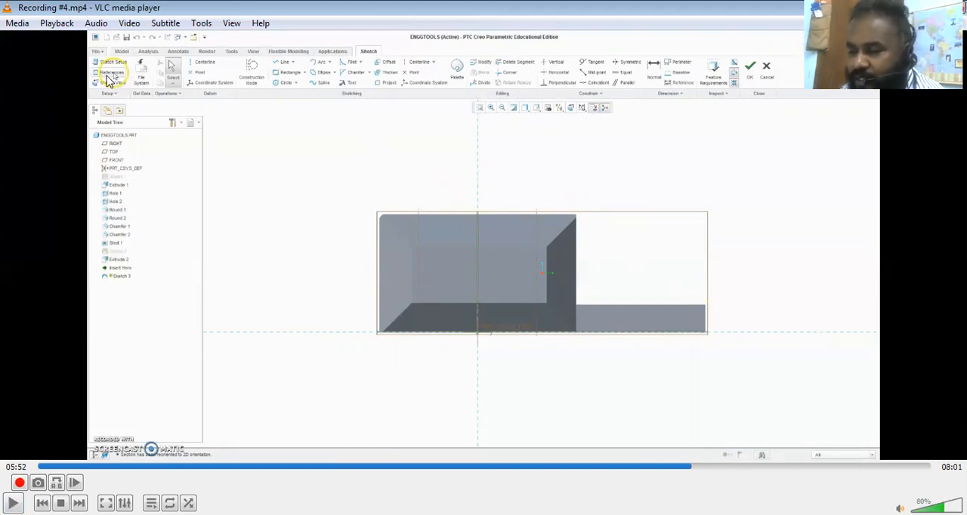
pyautogui.press('space')
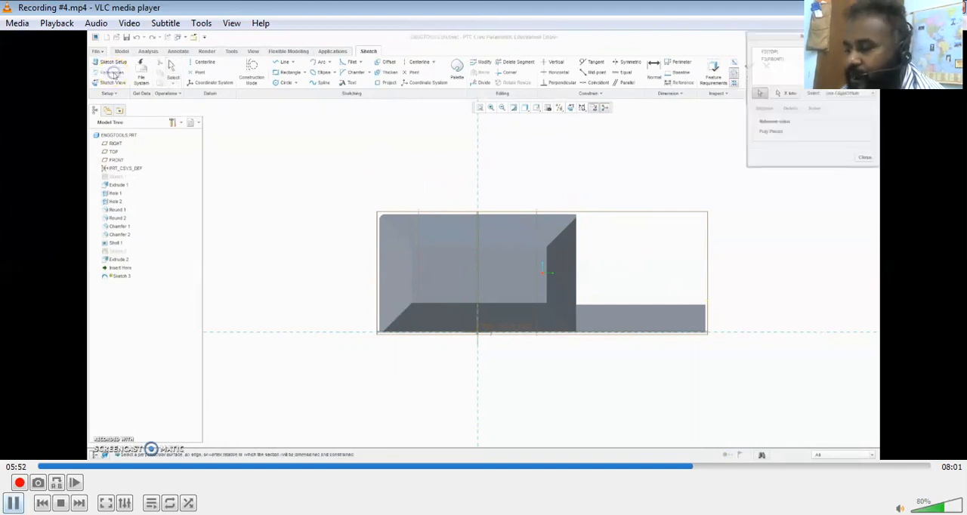
pyautogui.press('space')
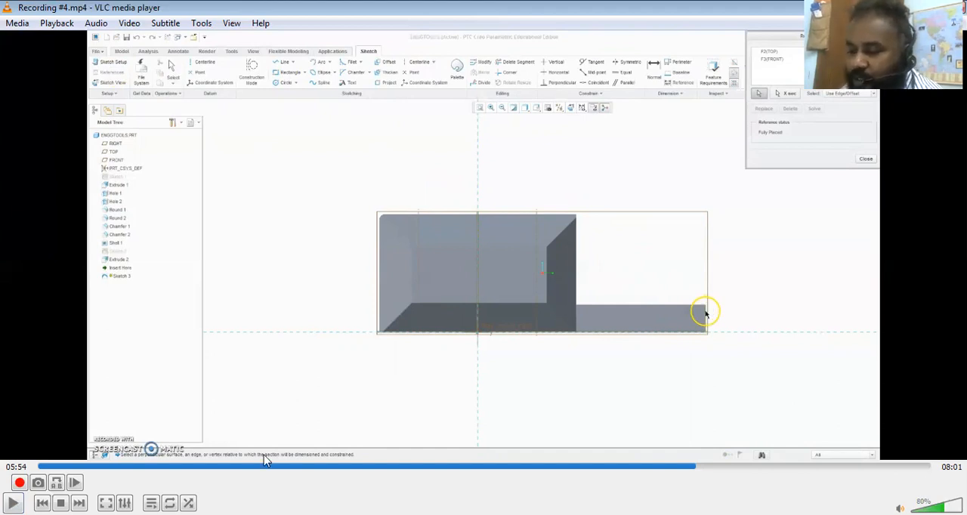
pyautogui.press('space')
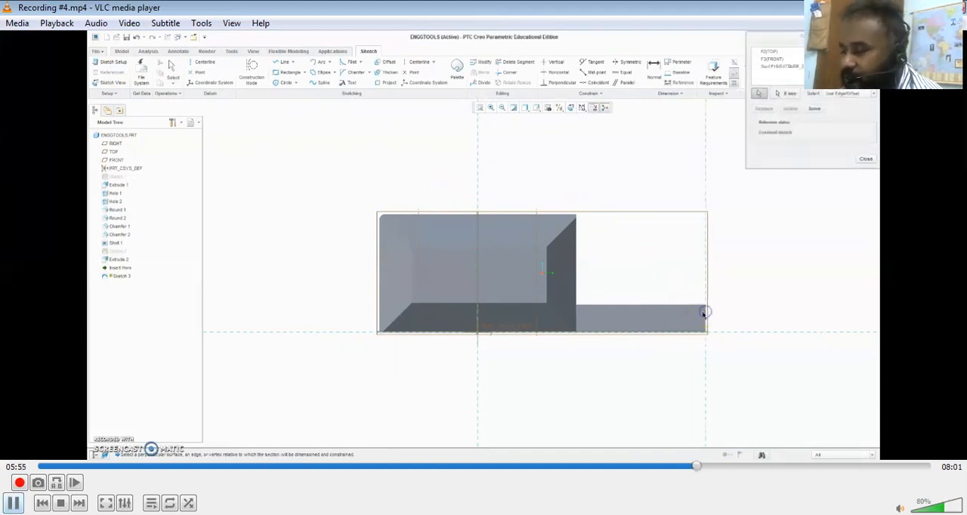
pyautogui.press('space')
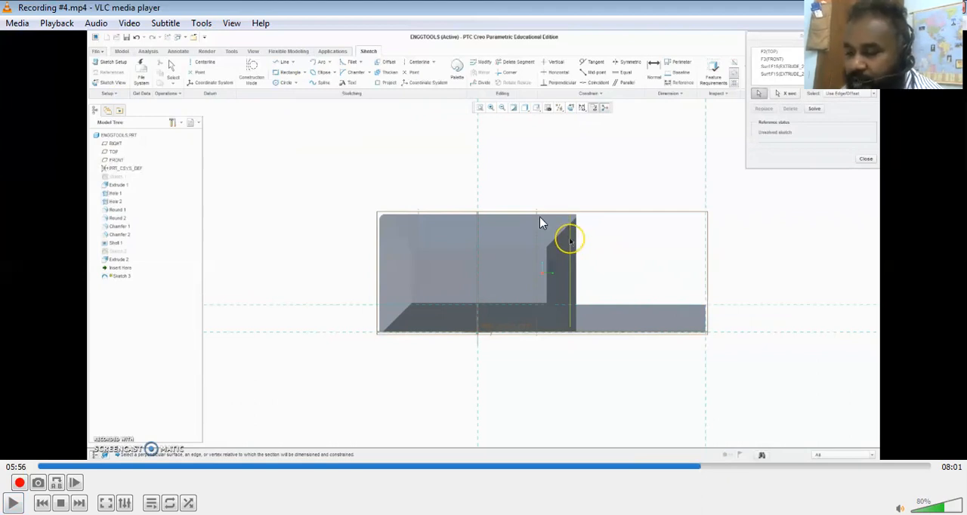
pyautogui.press('space')
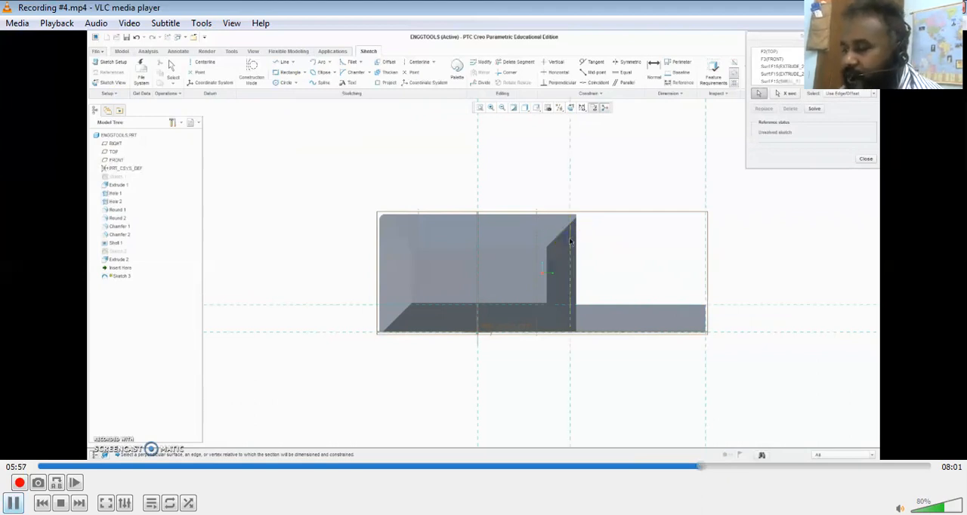
pyautogui.press('space')
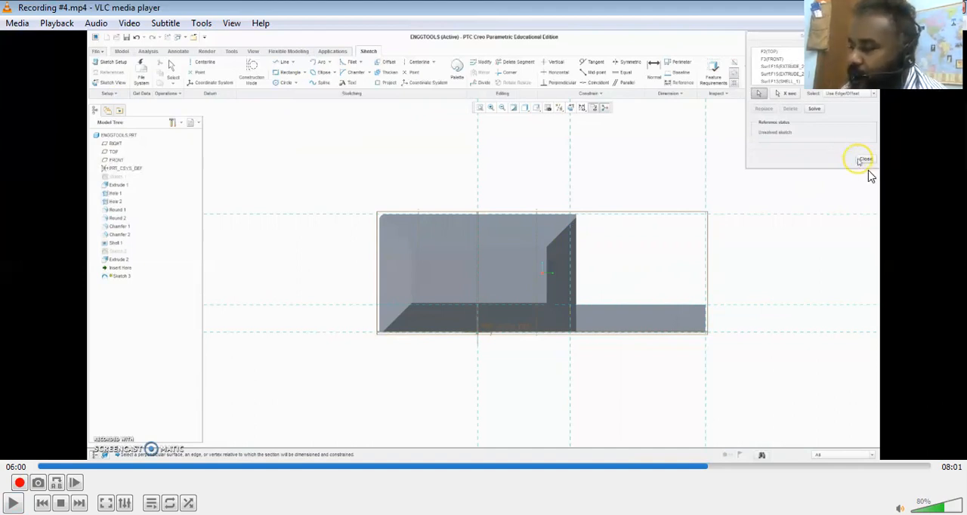
pyautogui.click(866, 164)
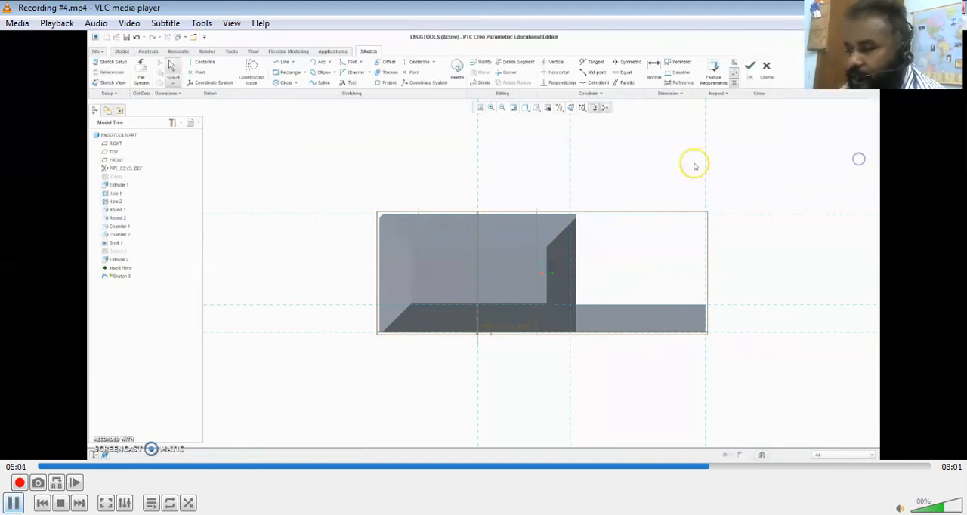
pyautogui.press('space')
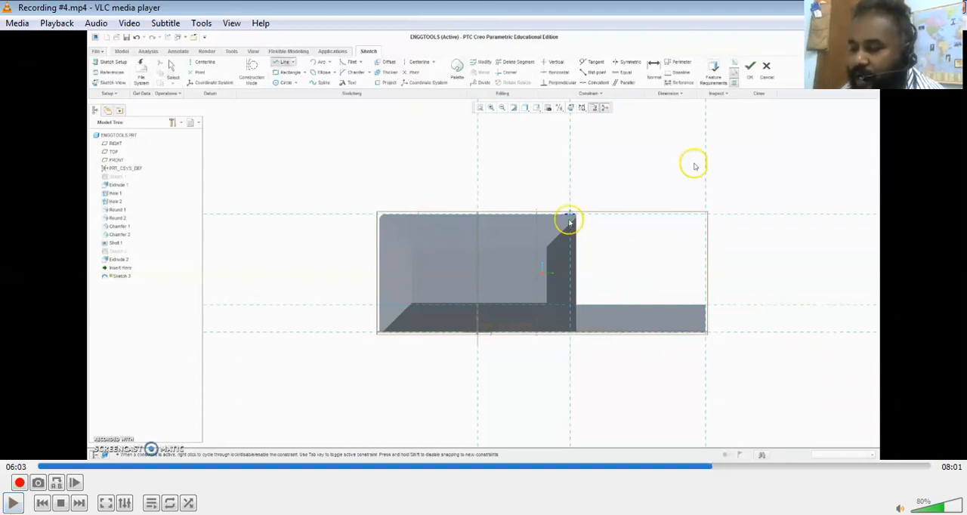
# Play the recording through the sloping rib line, pausing at the completed sketch and at the Profile Rib option
pyautogui.press('space')
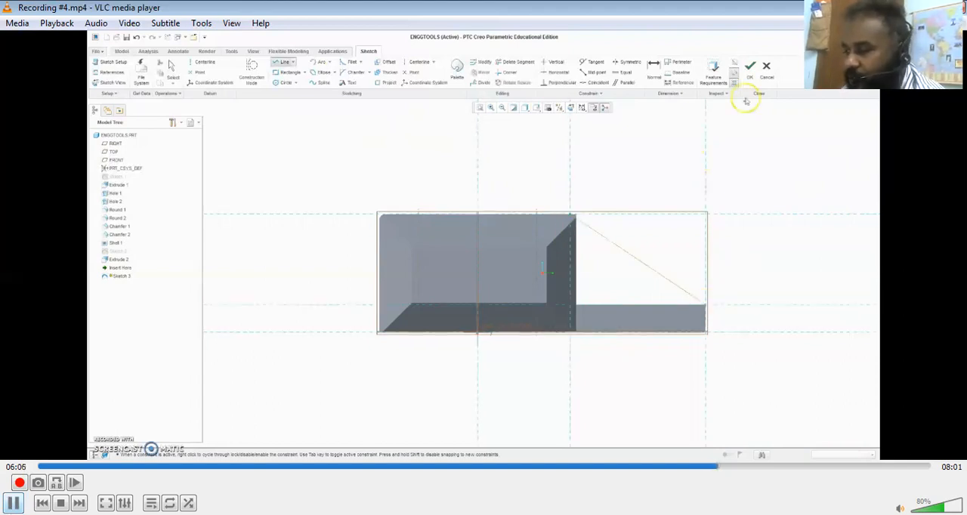
pyautogui.press('space')
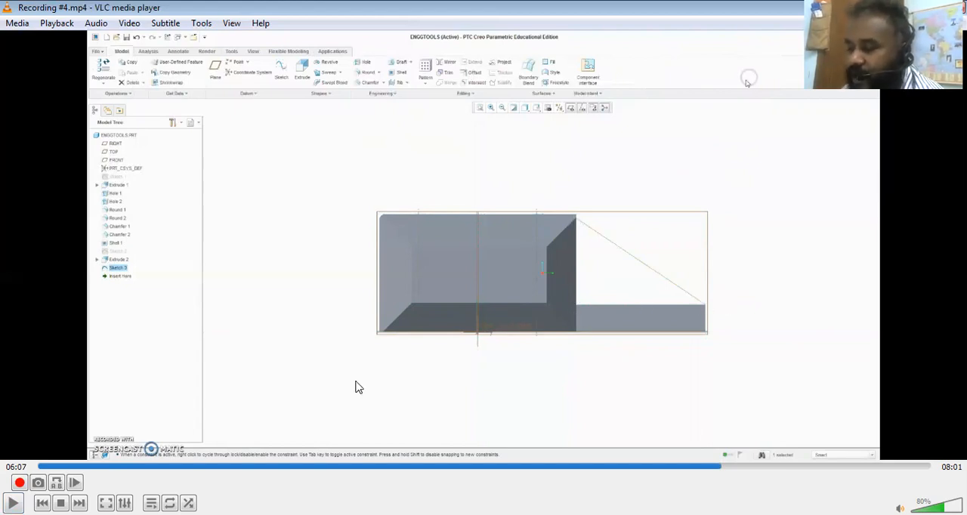
pyautogui.press('space')
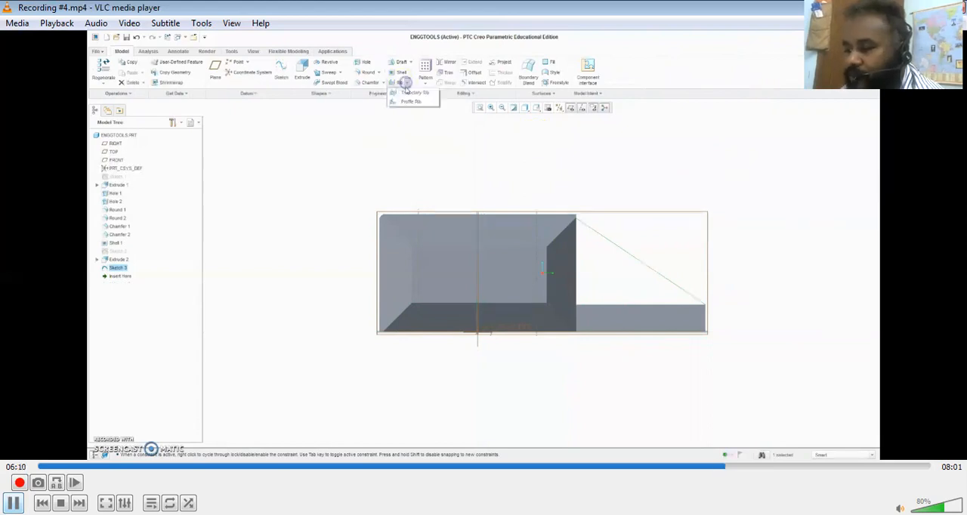
pyautogui.press('space')
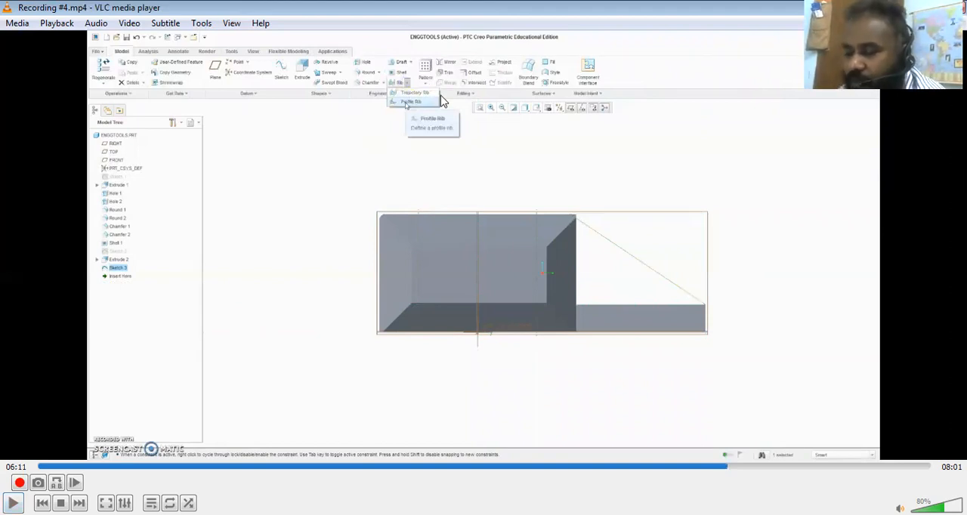
# Play the recording through the profile rib setup, pausing at the thin rib preview, the widened rib and the 75.00 thickness entry
pyautogui.press('space')
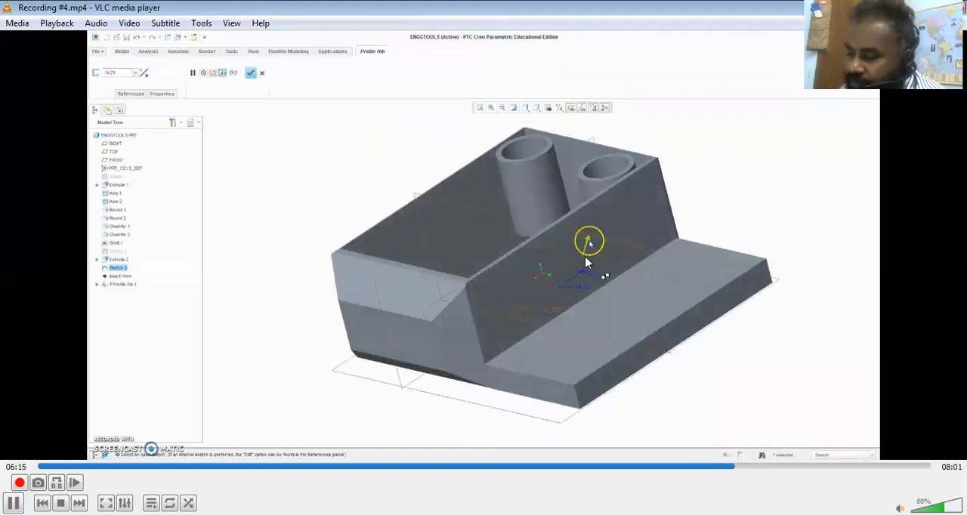
pyautogui.press('space')
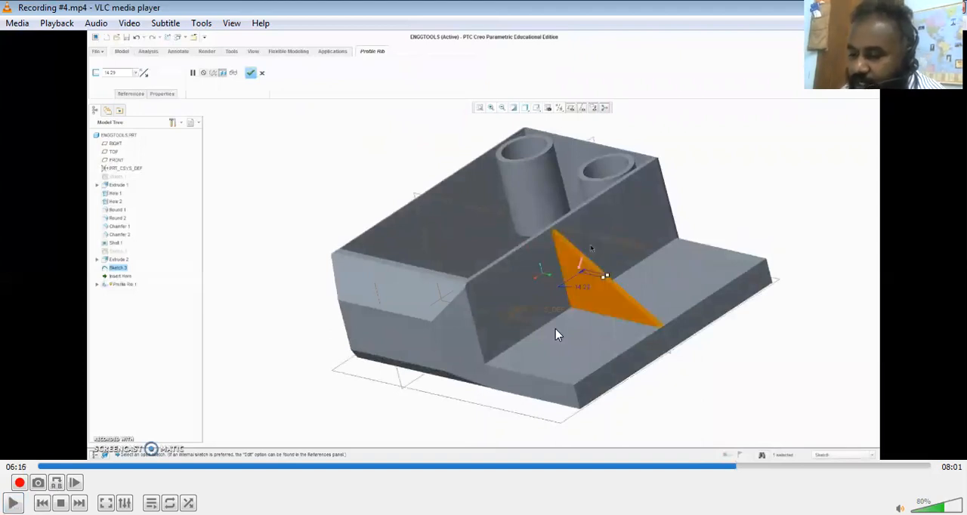
pyautogui.press('space')
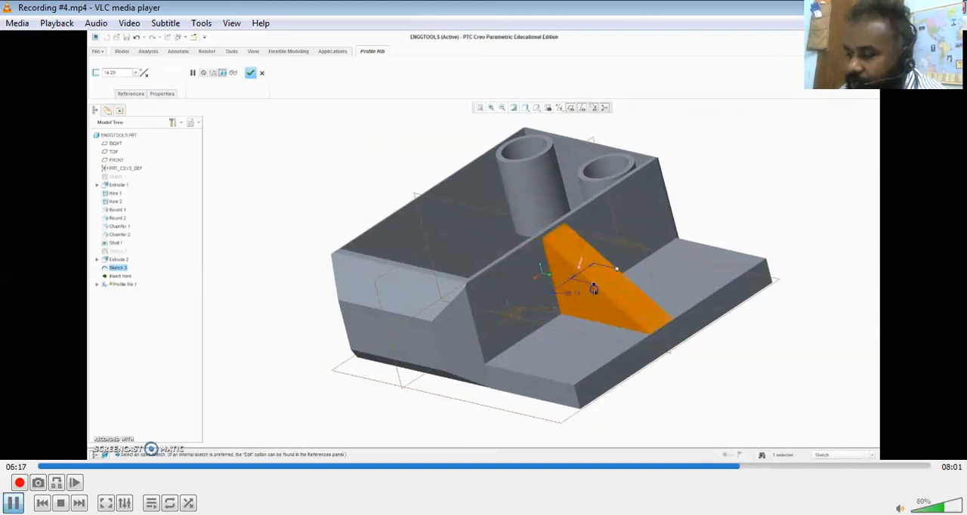
pyautogui.press('space')
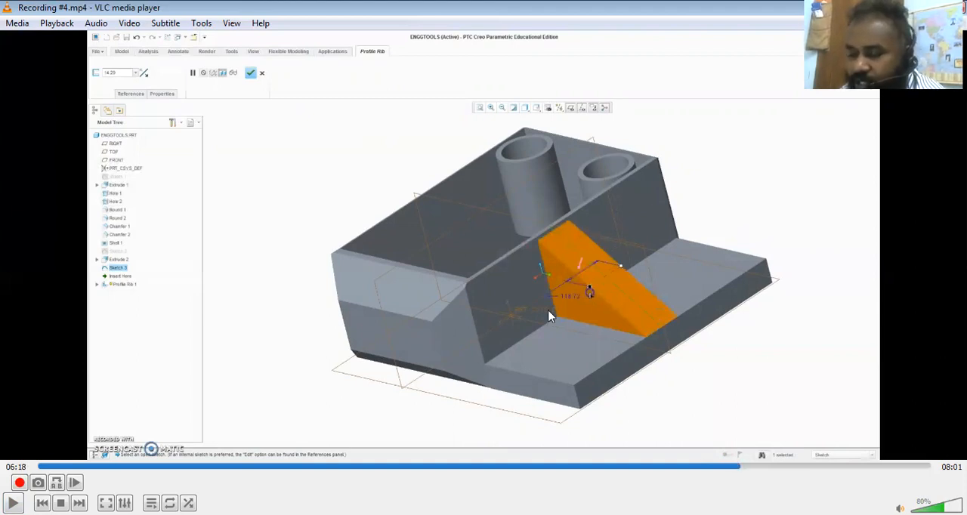
pyautogui.press('space')
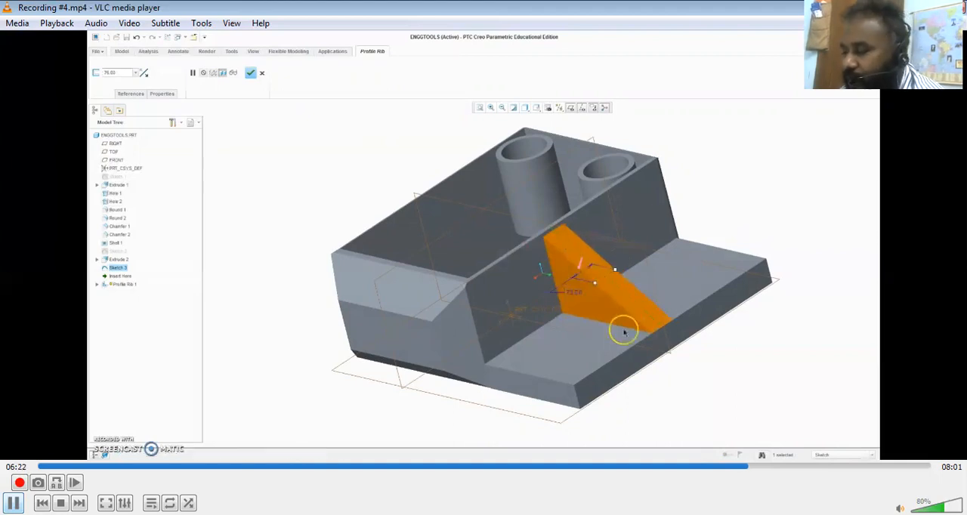
pyautogui.press('space')
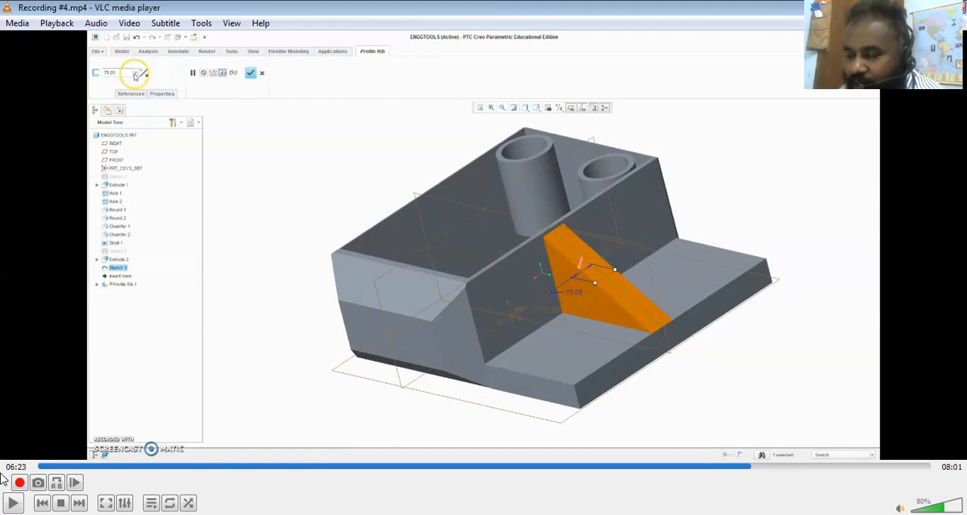
# Play the recording through the finished rib, pausing at the rotated model and at the Sketch command with the plate's upper face selected
pyautogui.click(13, 503)
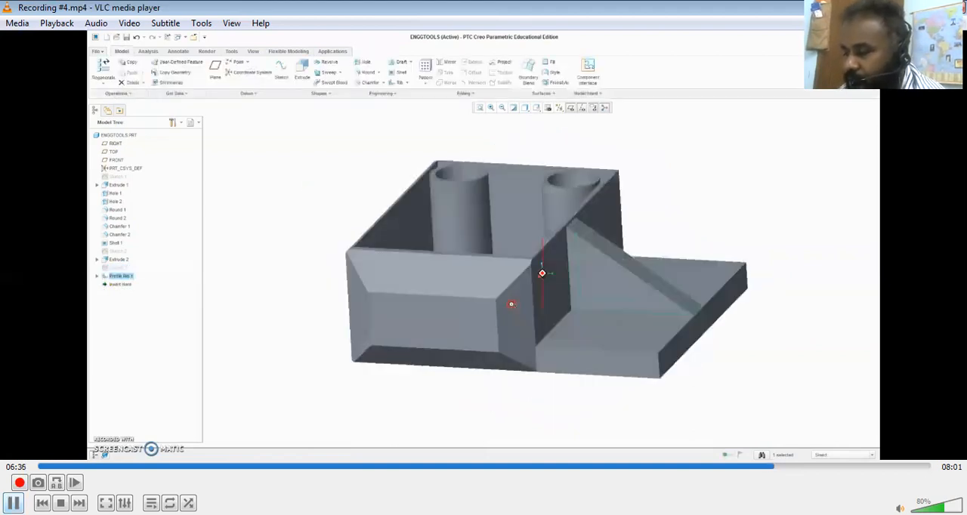
pyautogui.press('space')
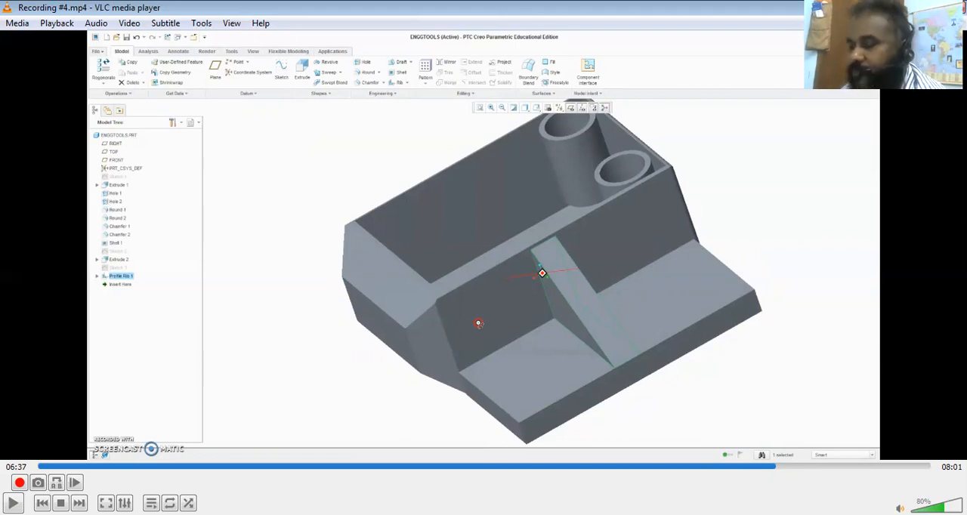
pyautogui.press('space')
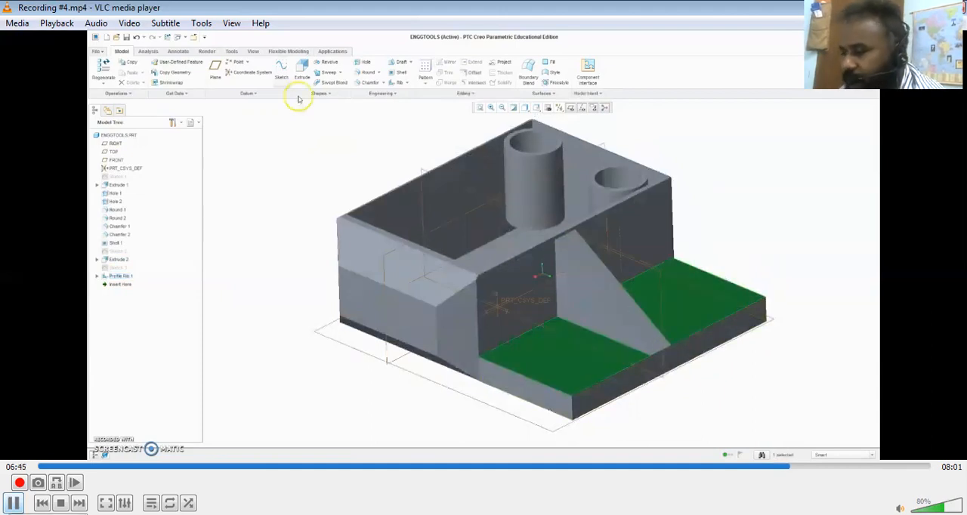
pyautogui.press('space')
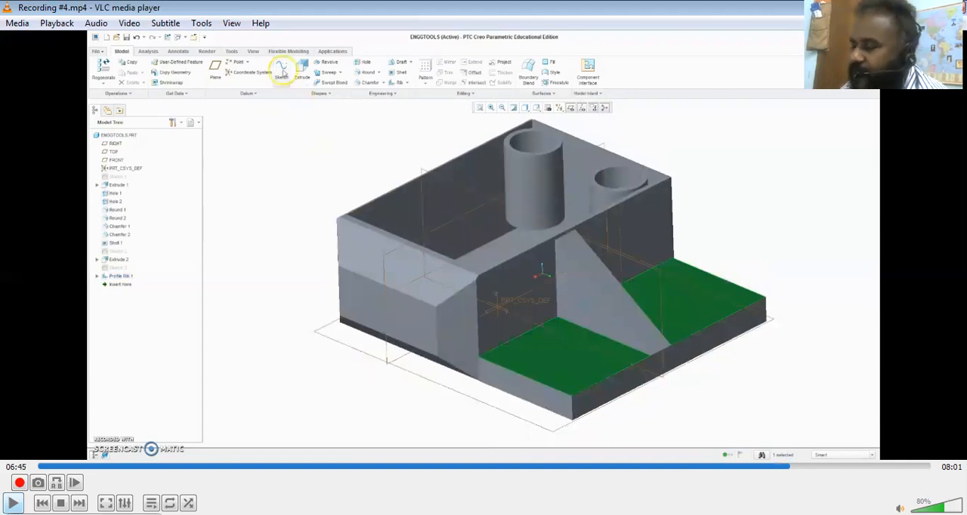